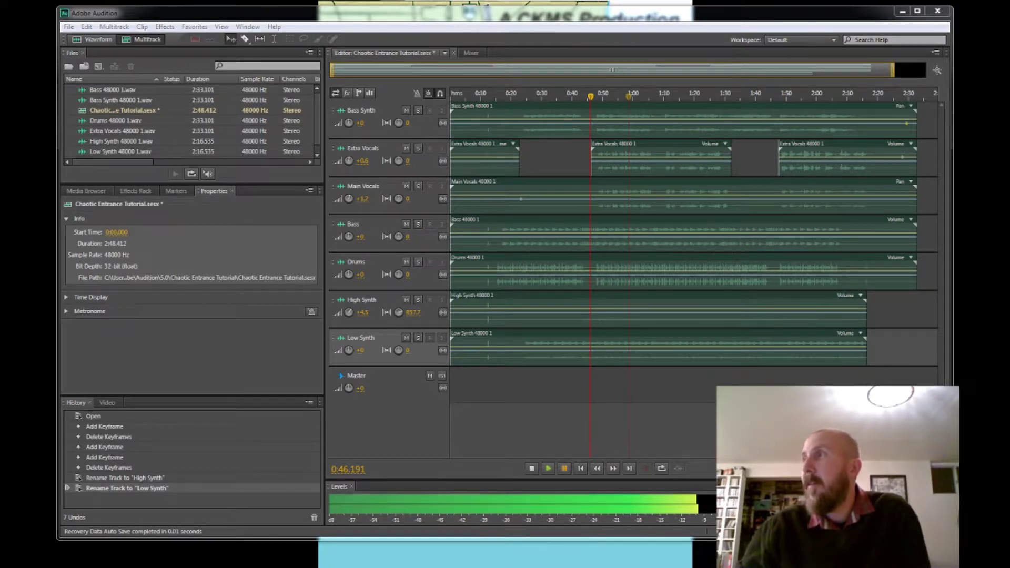
Play the session, check the track levels in the Mixer, pause playback and return to the multitrack editor
left_click(550, 469)
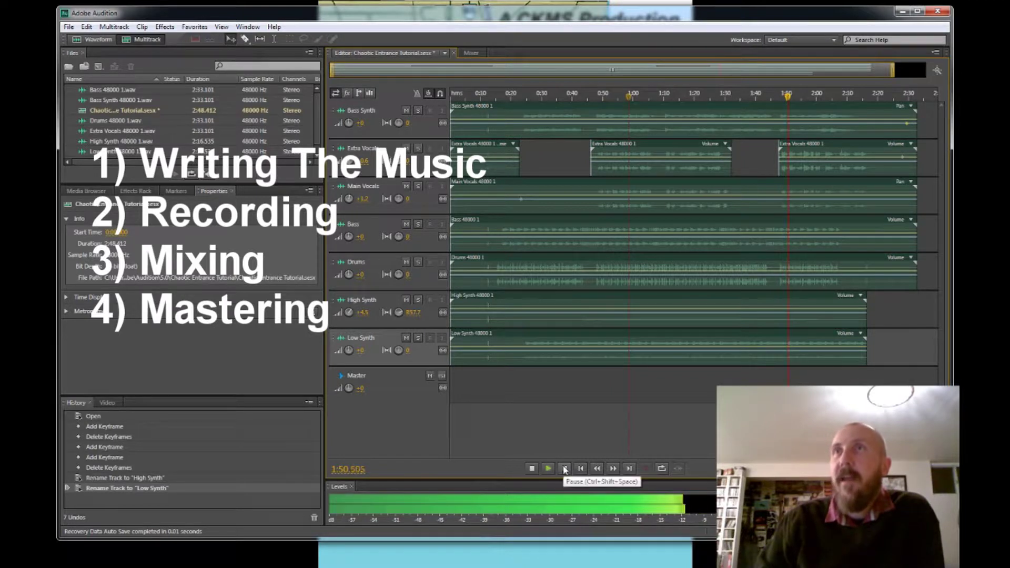
left_click(470, 54)
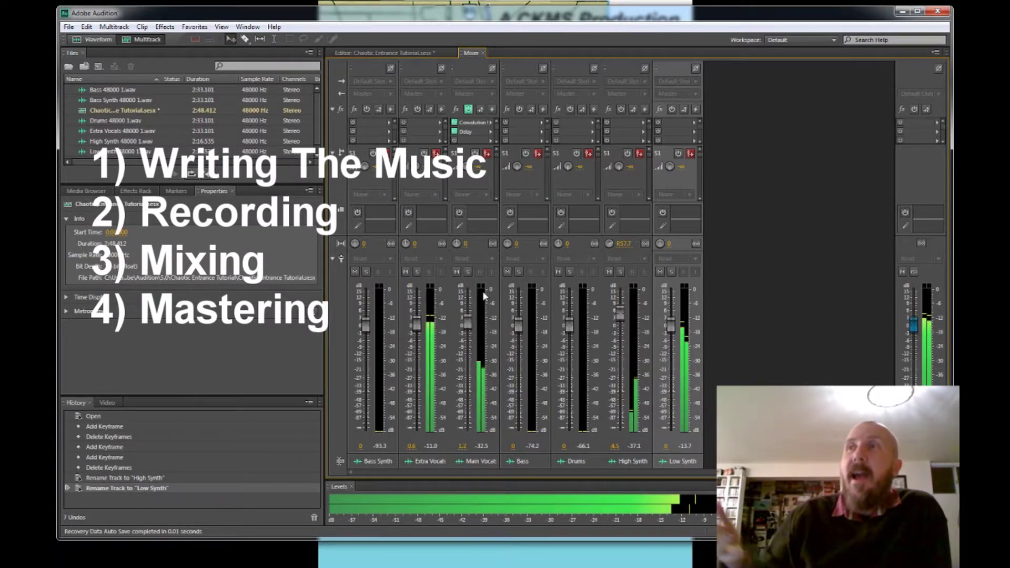
key("space")
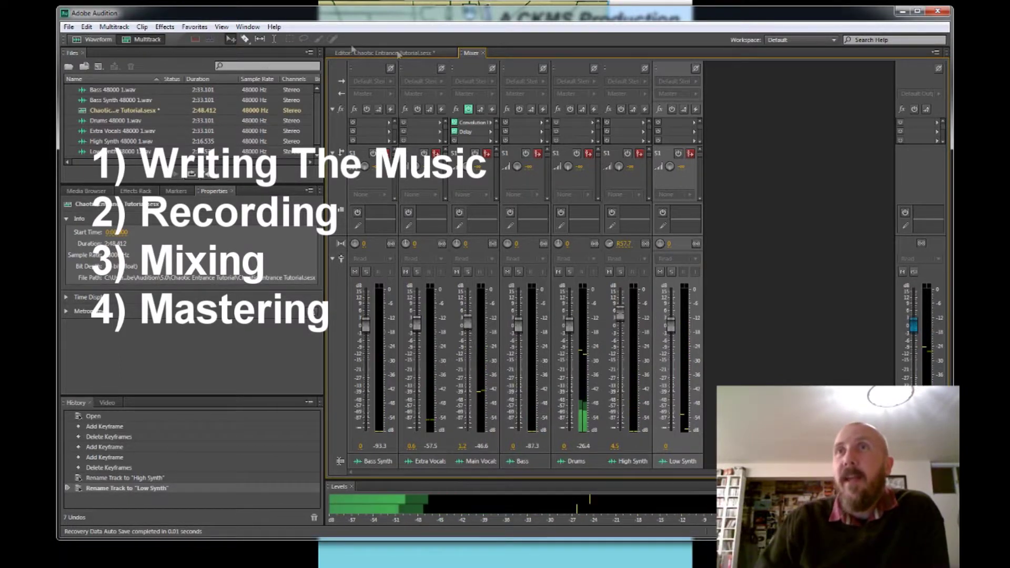
key("alt+1")
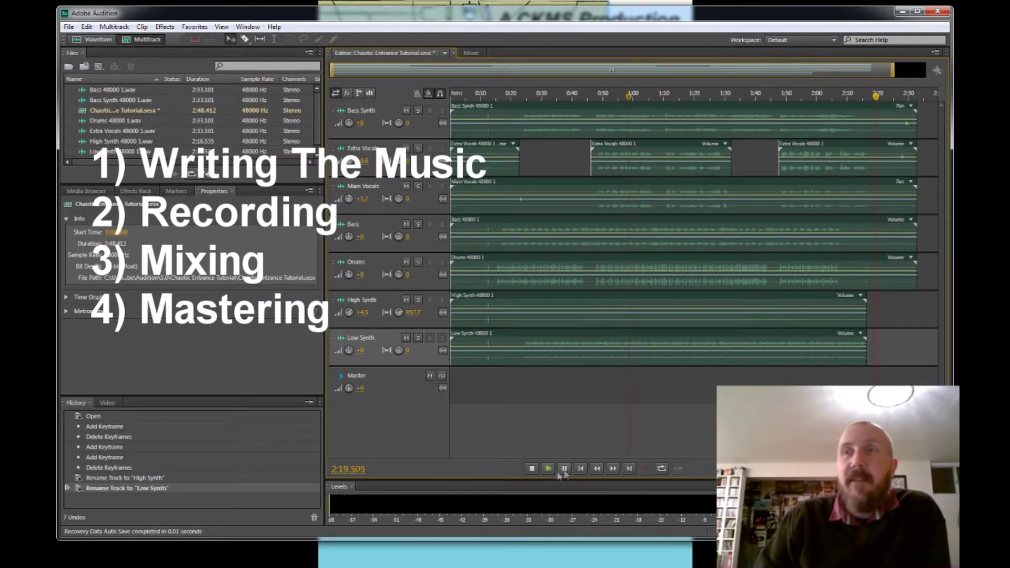
left_click(472, 54)
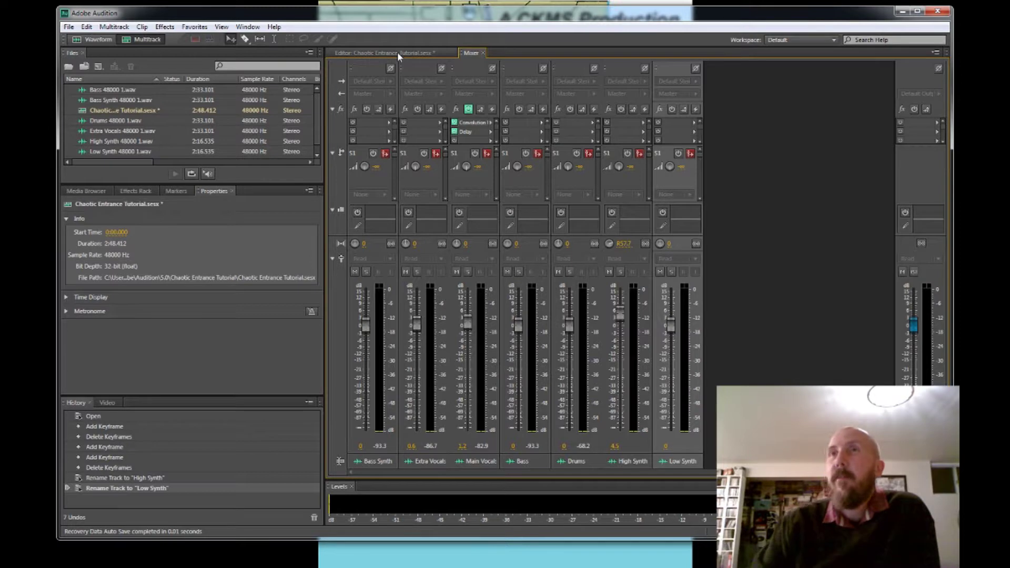
left_click(397, 54)
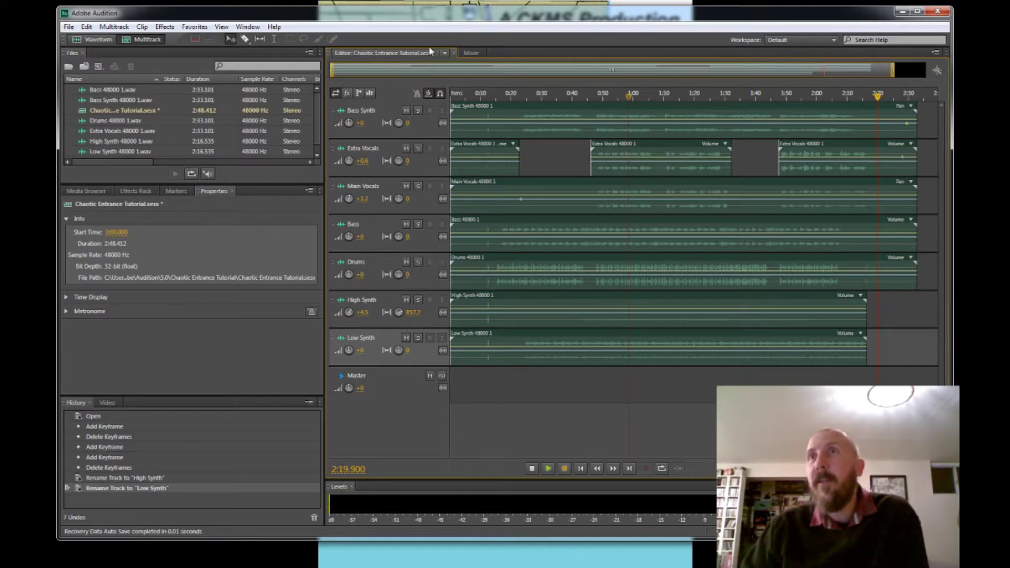
Play the session from just before 1:00, boost the Extra Vocals track to about 13 dB and bring it back to about 2.2 dB
left_click(629, 97)
left_click(550, 468)
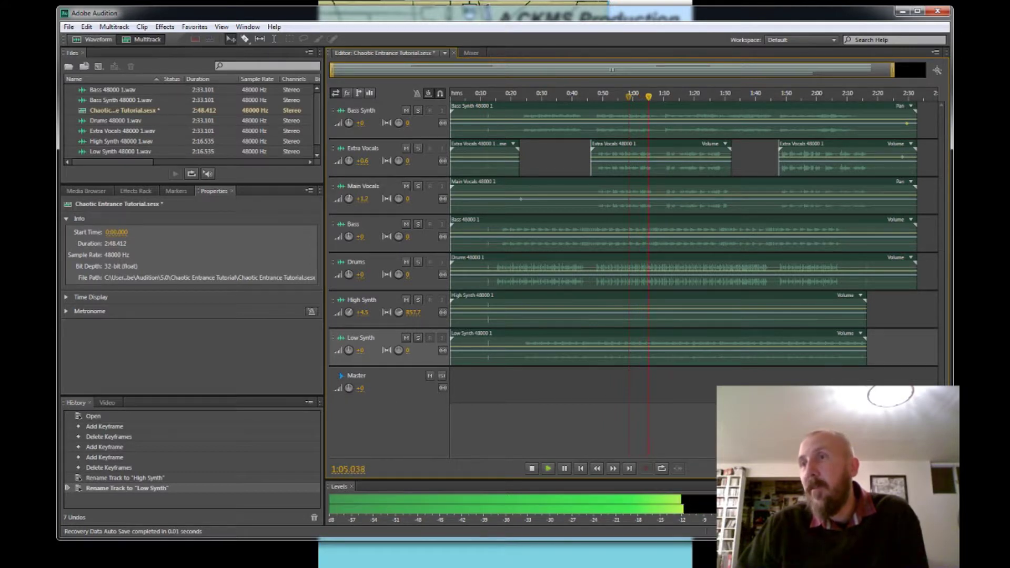
left_click(471, 53)
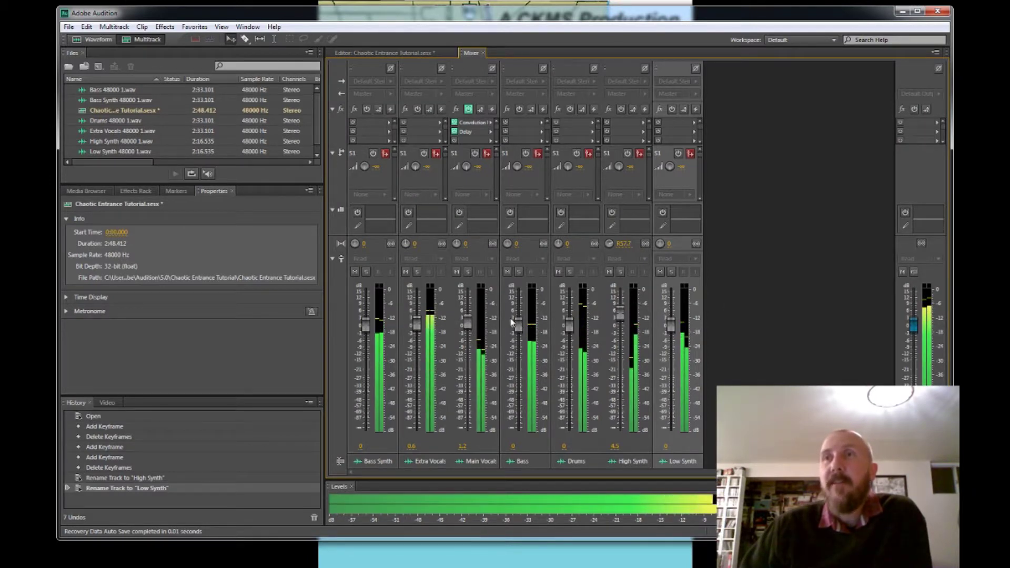
left_click_drag(419, 323, 418, 292)
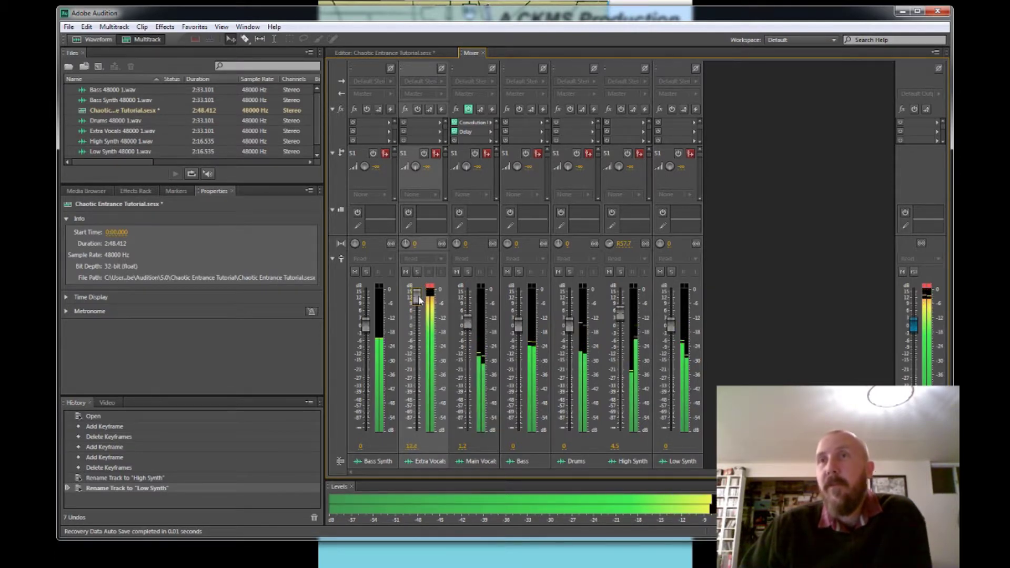
left_click_drag(418, 289, 419, 326)
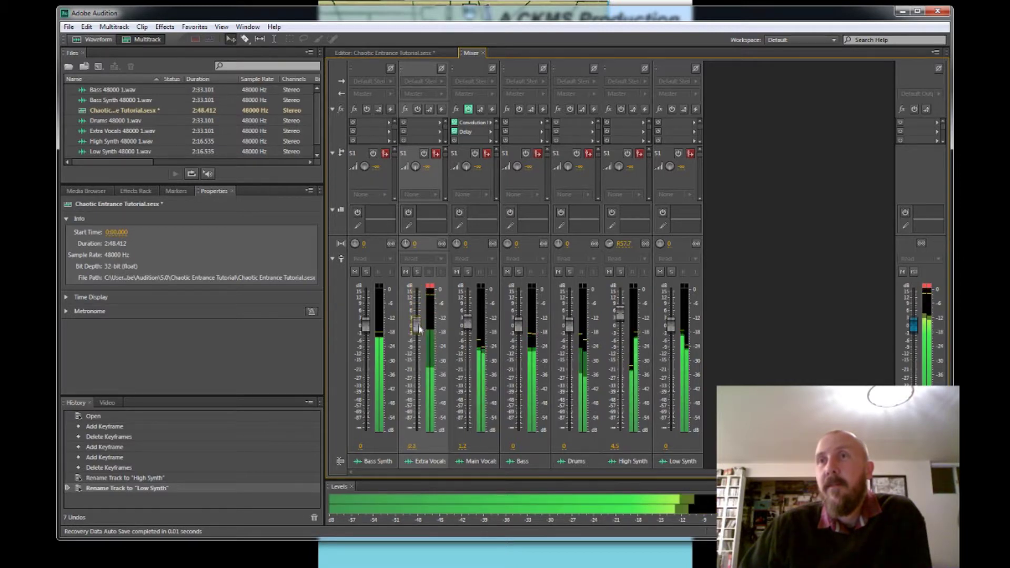
key("alt+1")
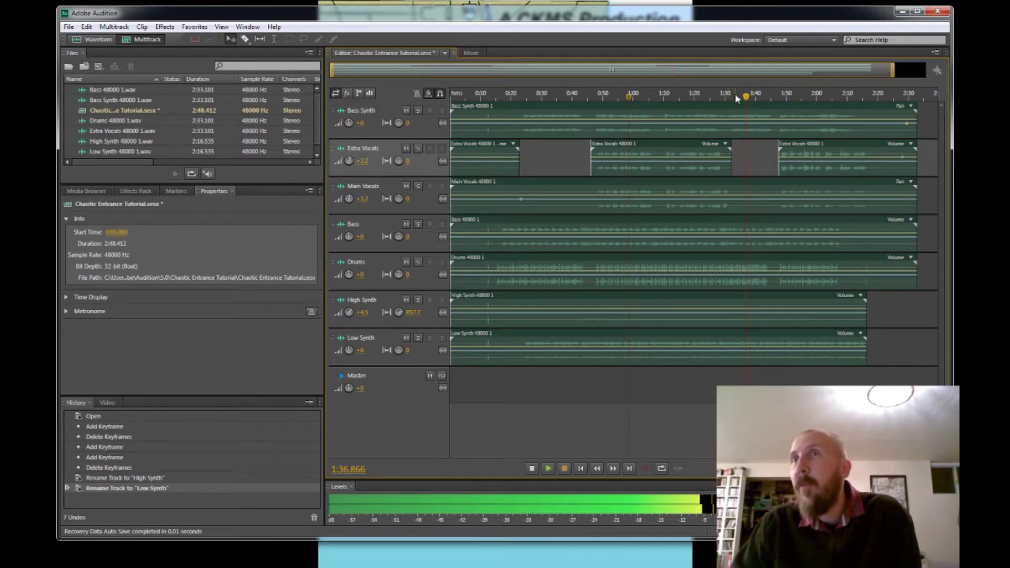
Add two pairs of volume keyframes to the Bass Synth clip around 1:31 and 1:47, and raise the two inner ones to boost that section
left_click_drag(893, 72, 787, 72)
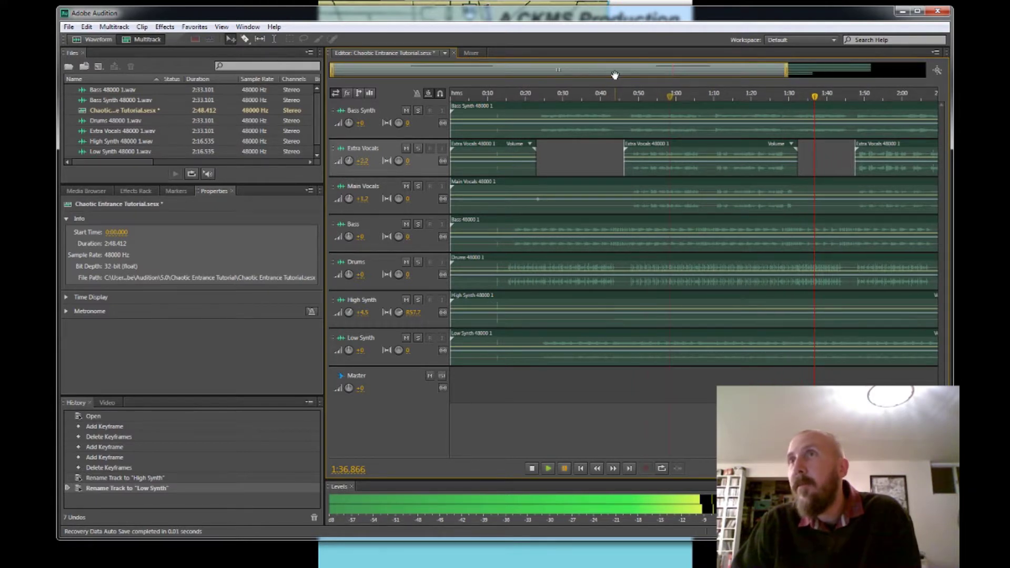
left_click_drag(786, 77, 685, 73)
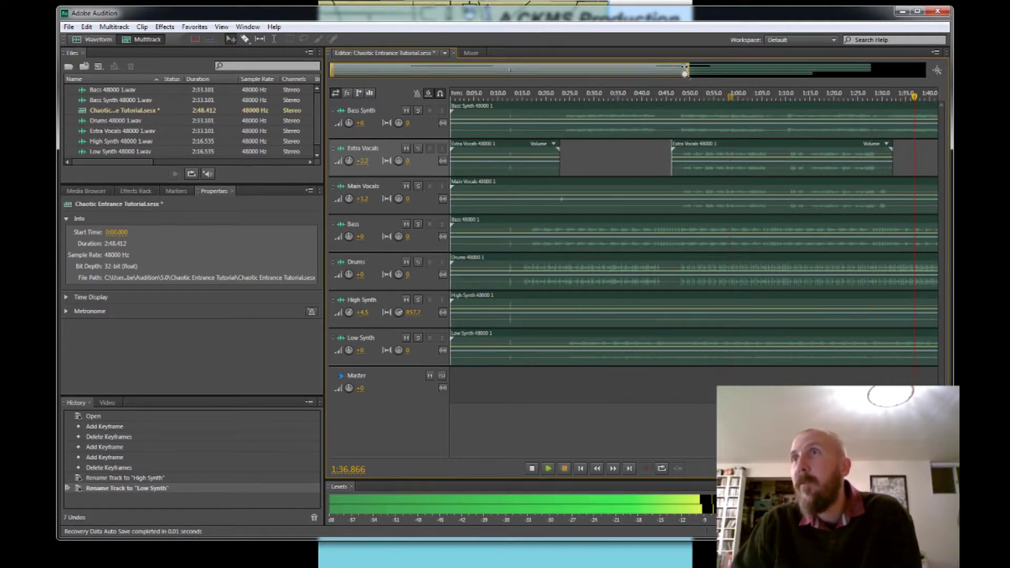
left_click_drag(618, 70, 788, 70)
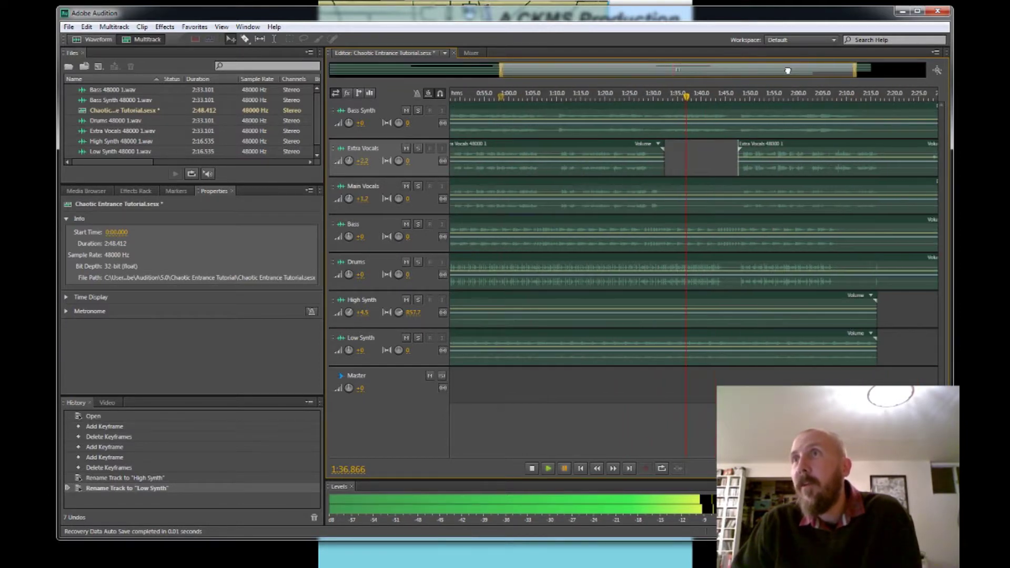
left_click(663, 122)
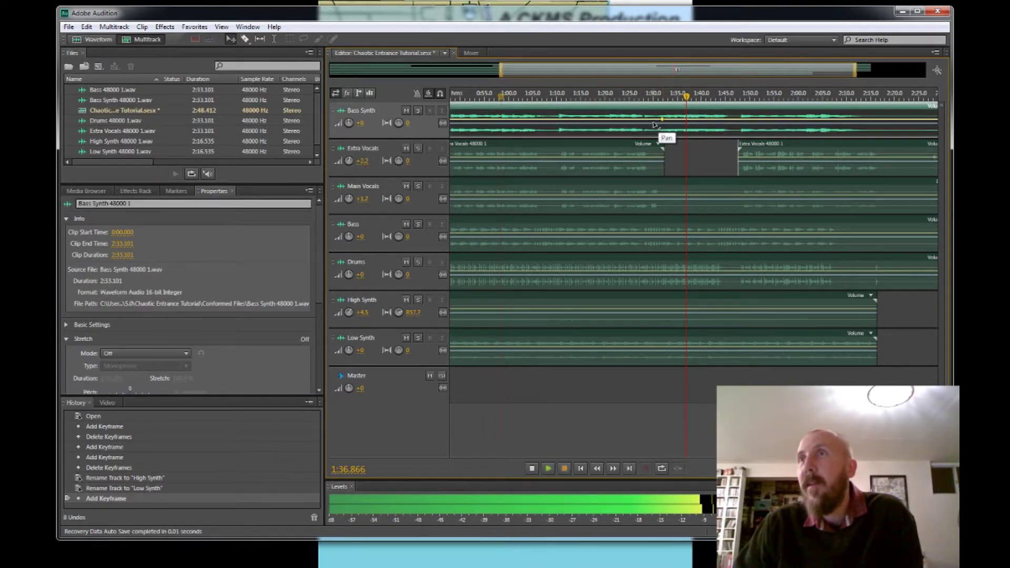
left_click(656, 120)
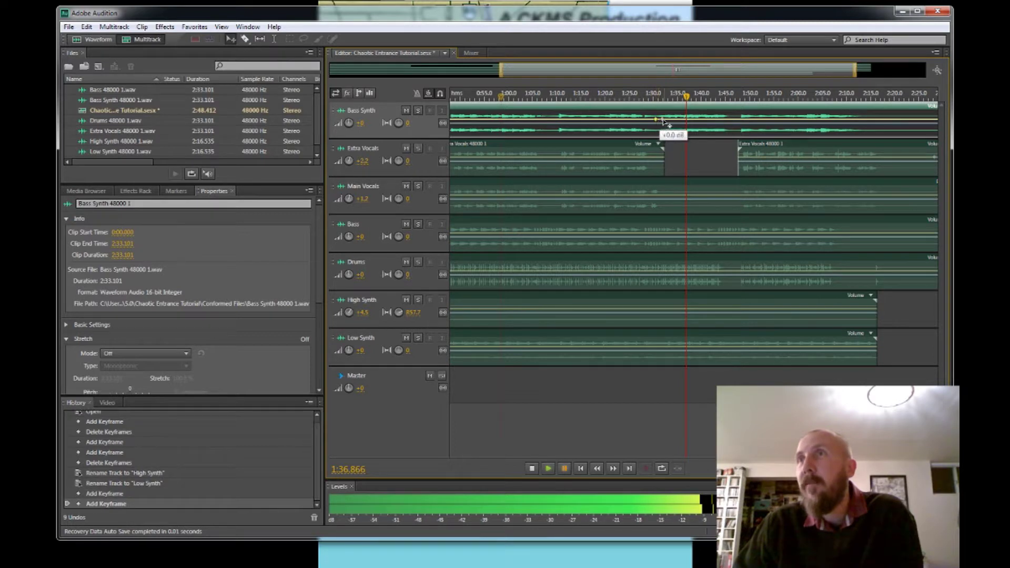
left_click(738, 120)
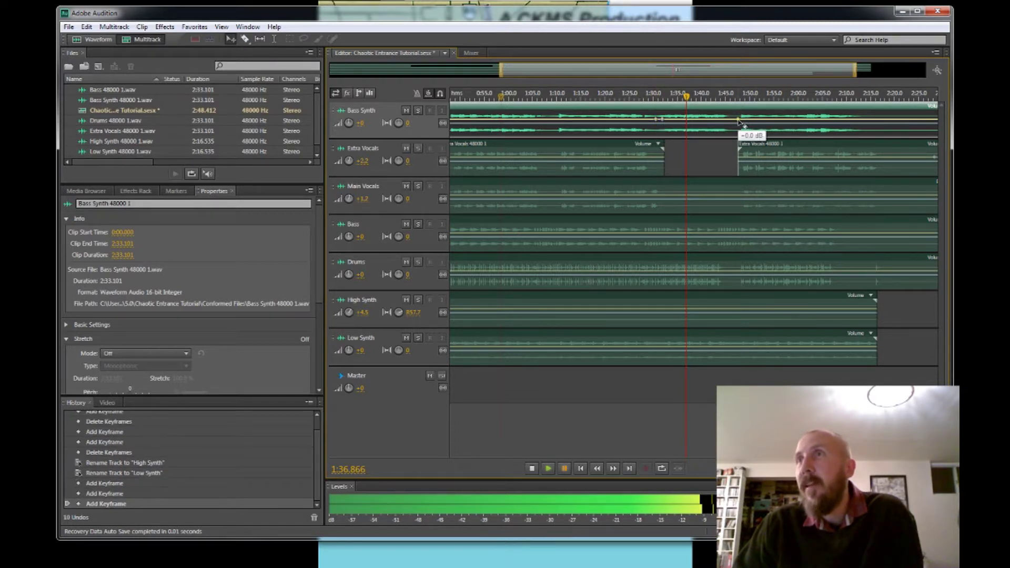
left_click(735, 120)
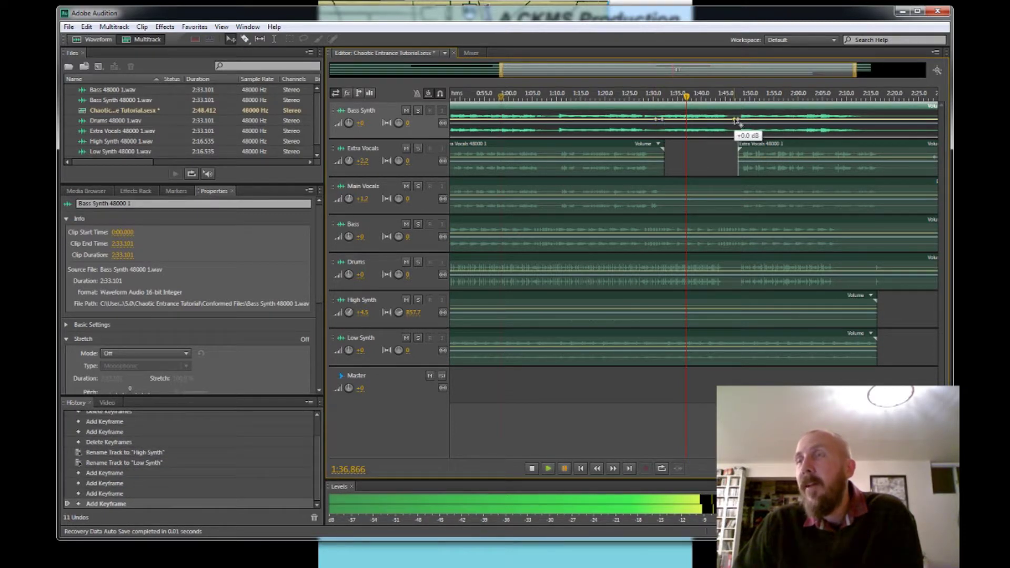
left_click_drag(735, 121, 730, 113)
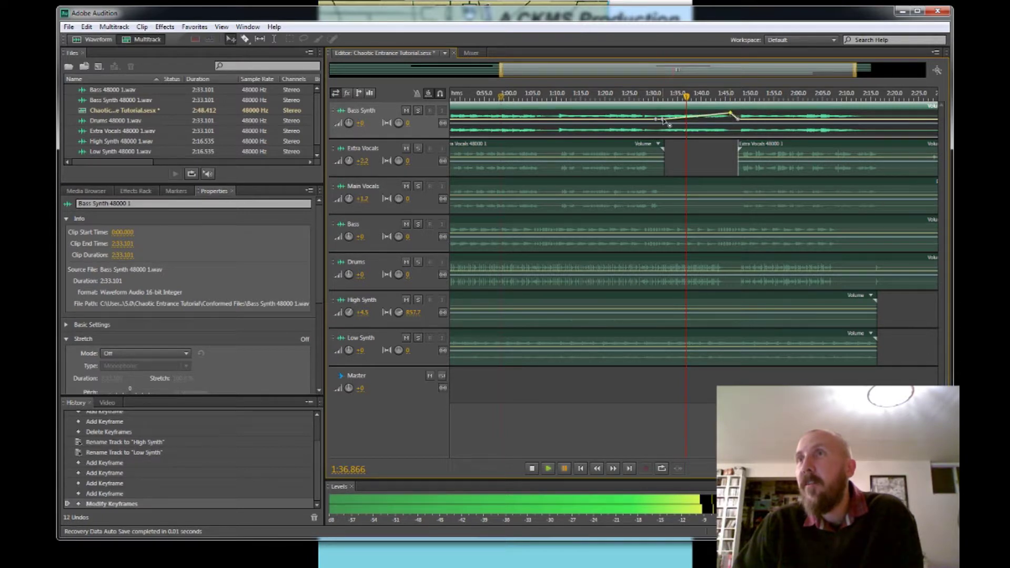
left_click_drag(662, 120, 663, 114)
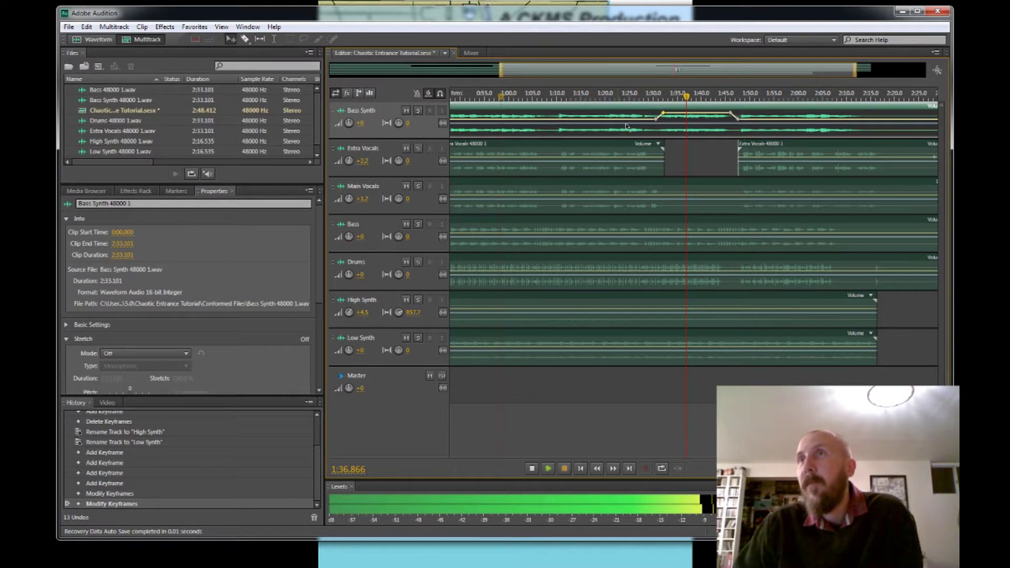
Listen to the boosted Bass Synth section, starting playback from about 1:10, and pause it
left_click(612, 101)
left_click(556, 102)
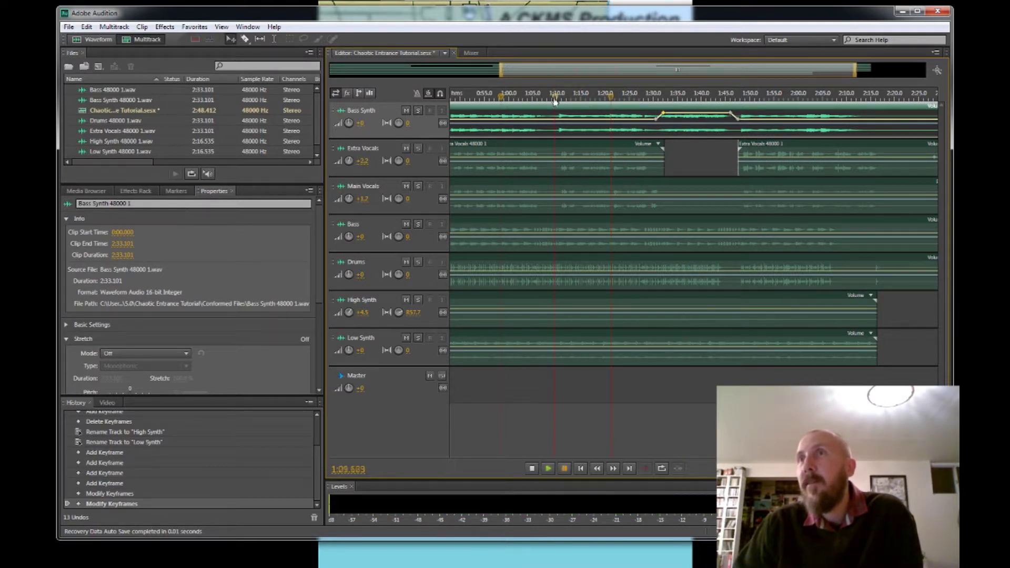
left_click(549, 469)
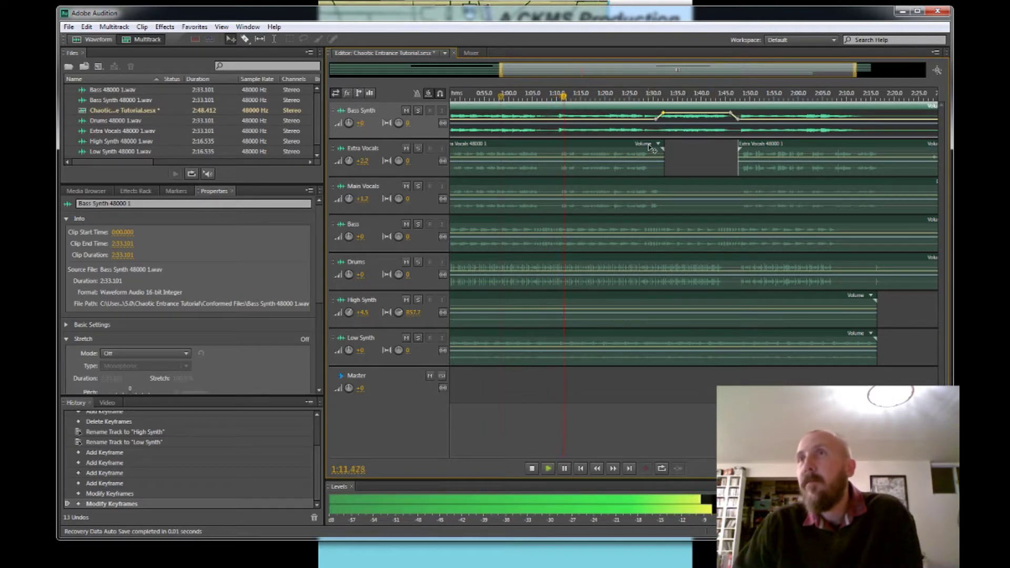
left_click(695, 158)
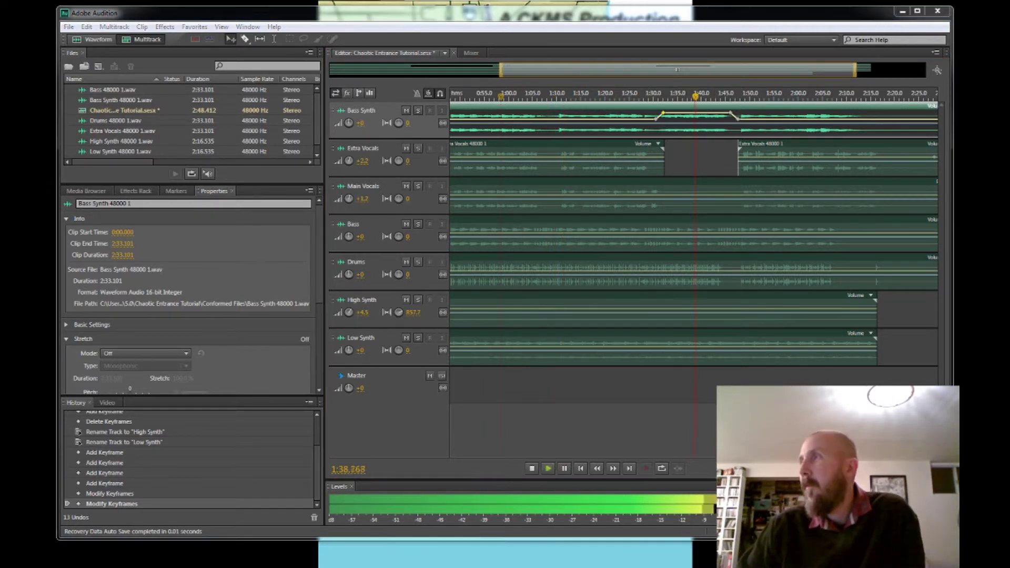
left_click(624, 97)
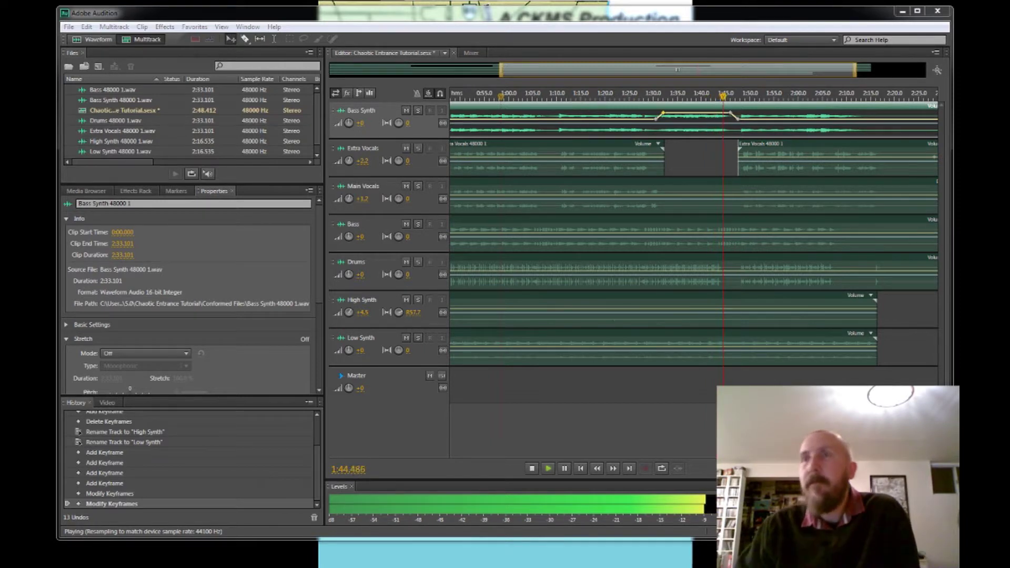
left_click(564, 468)
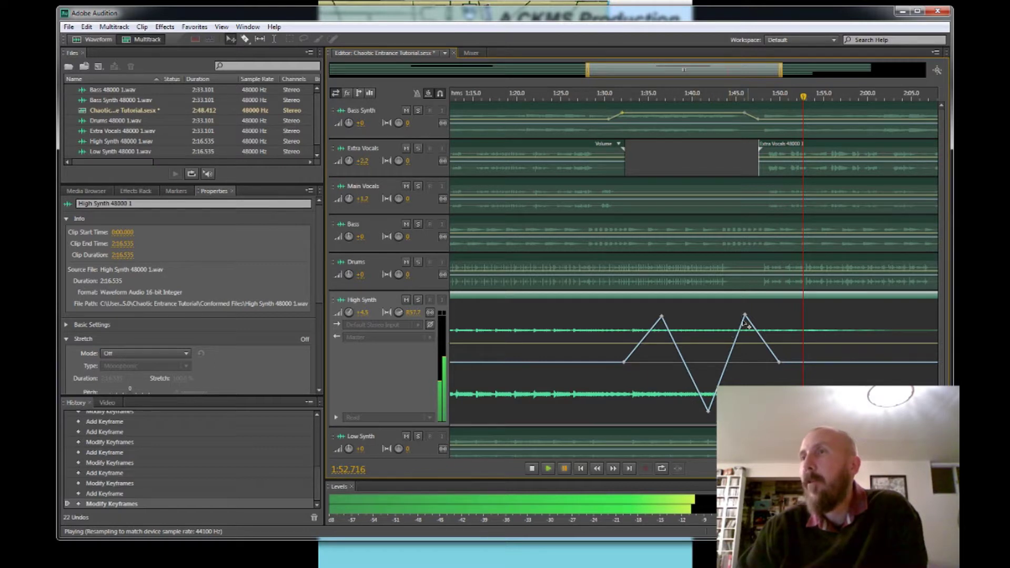
mouse_move(781, 364)
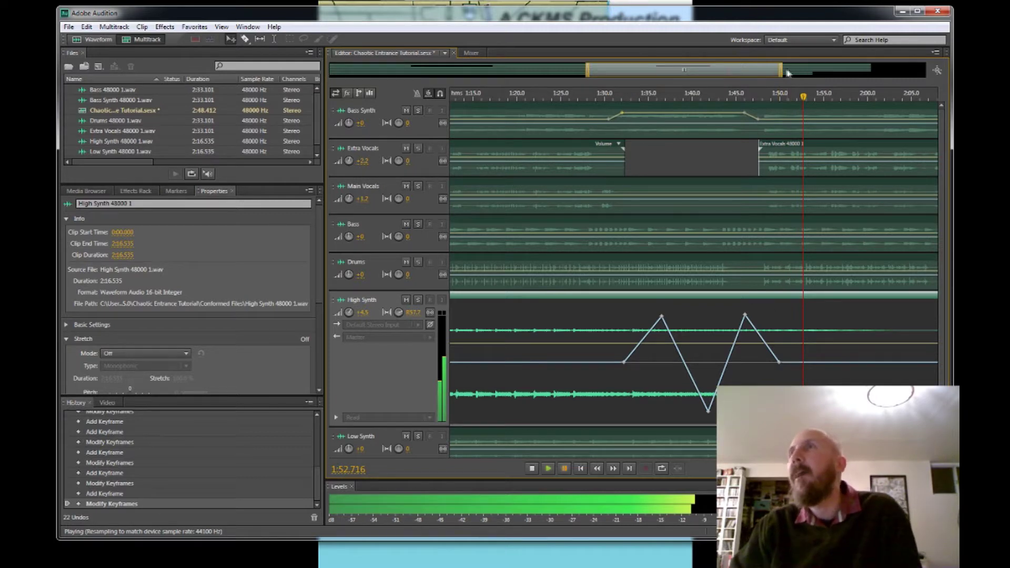
left_click_drag(780, 76, 914, 76)
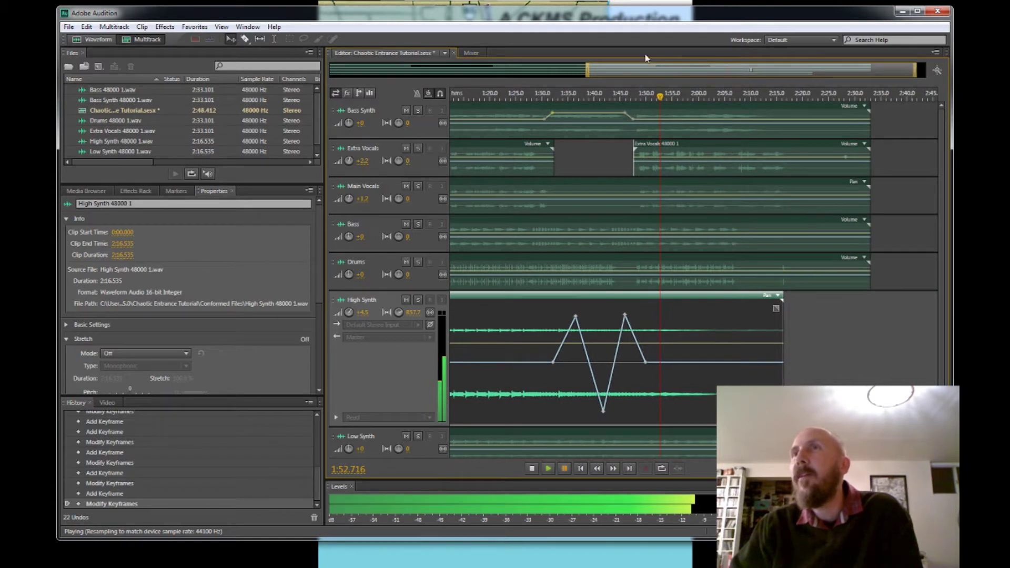
left_click_drag(587, 77, 331, 77)
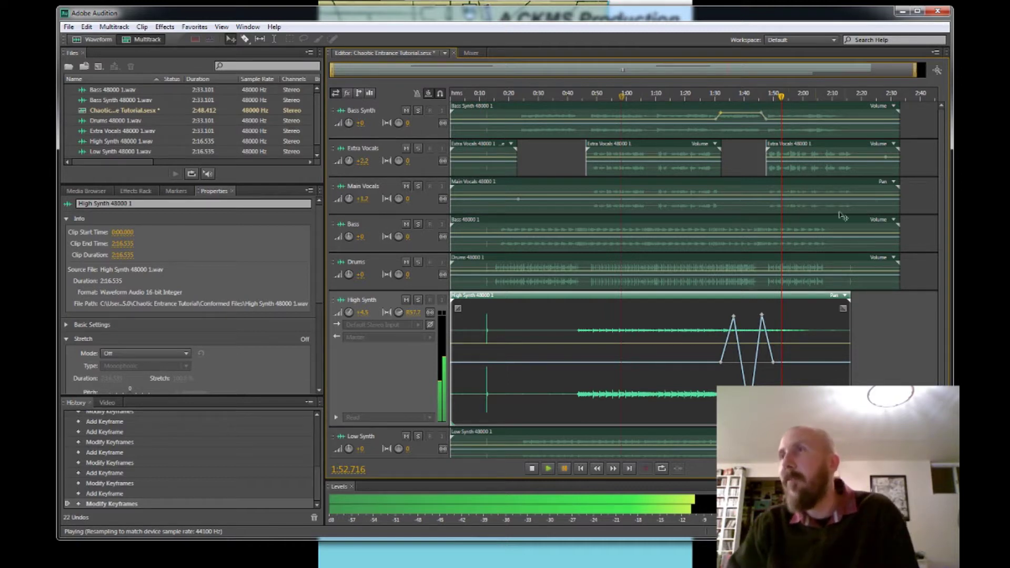
left_click(429, 96)
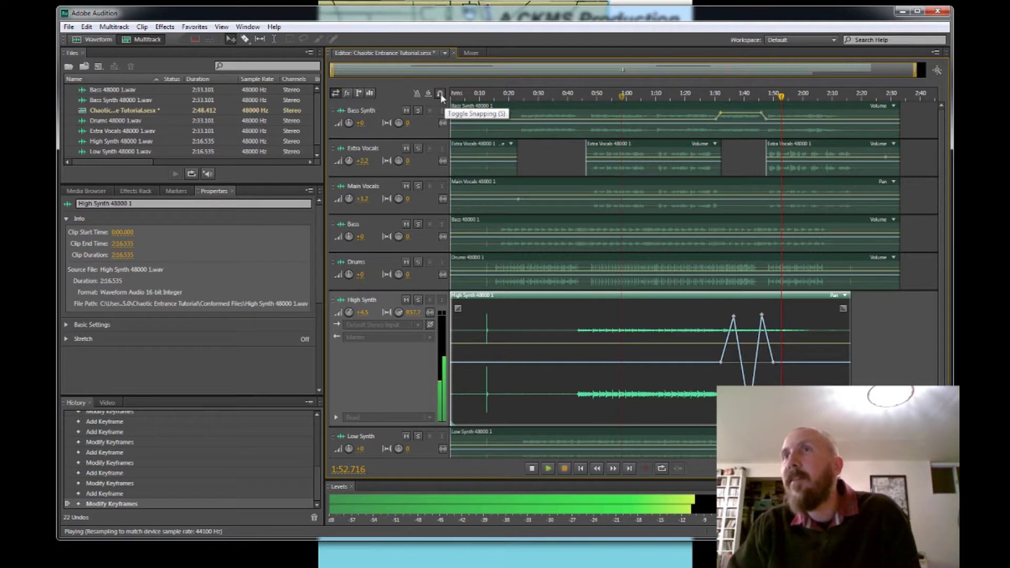
left_click(440, 94)
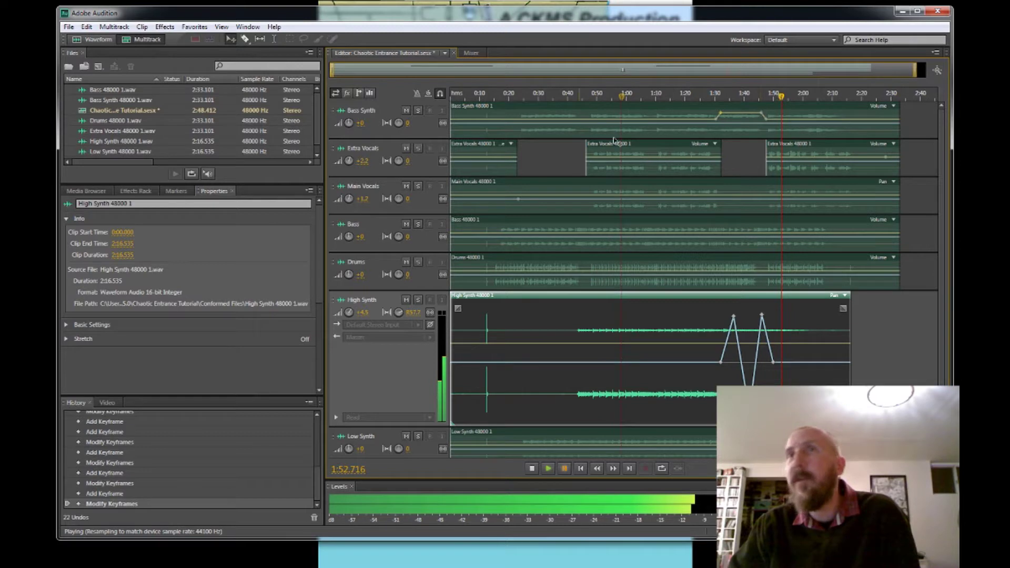
left_click(429, 95)
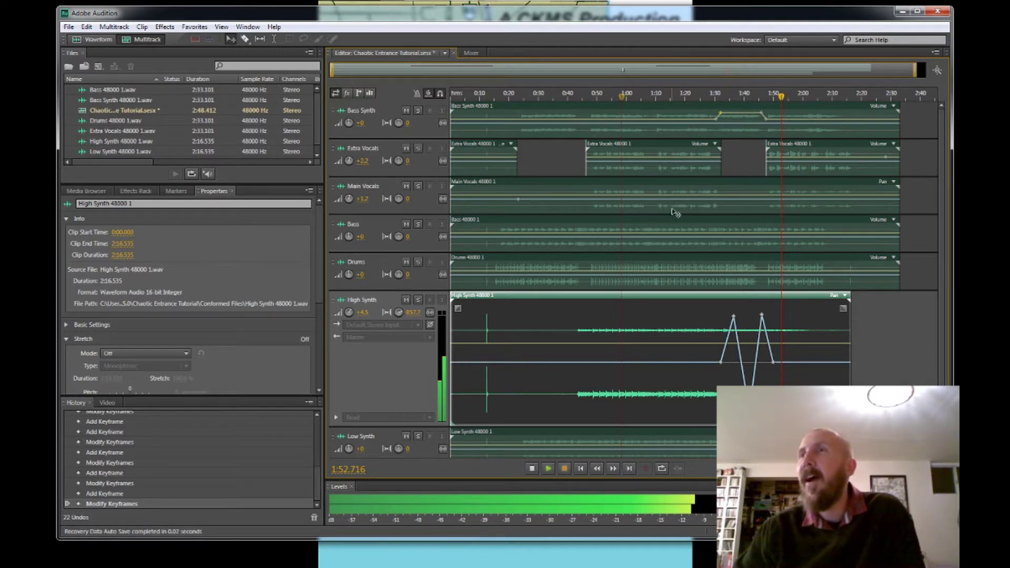
Solo the Main Vocals track, play it on its own from about 1:10 and stop playback
left_click(419, 187)
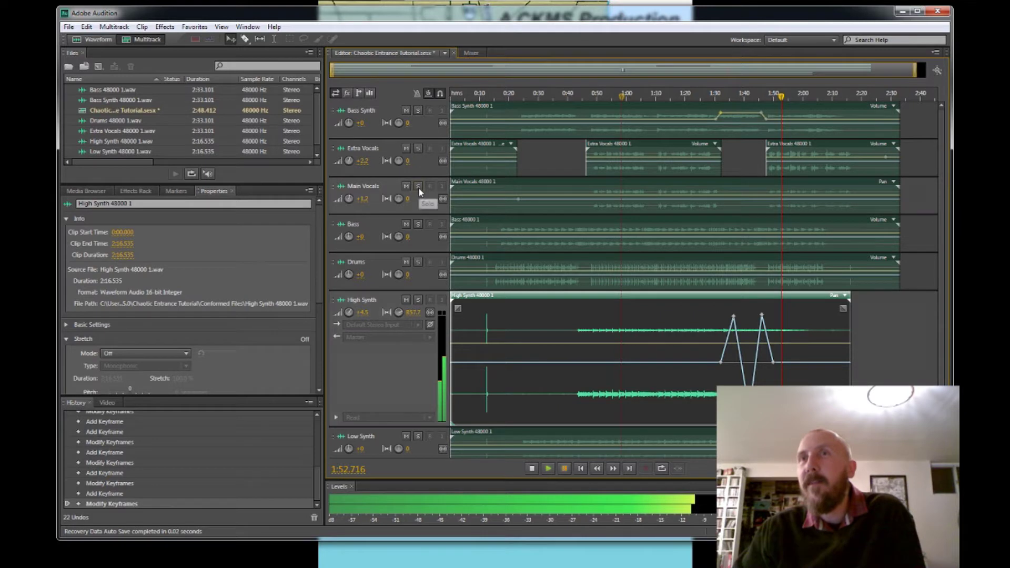
left_click(661, 213)
key("space")
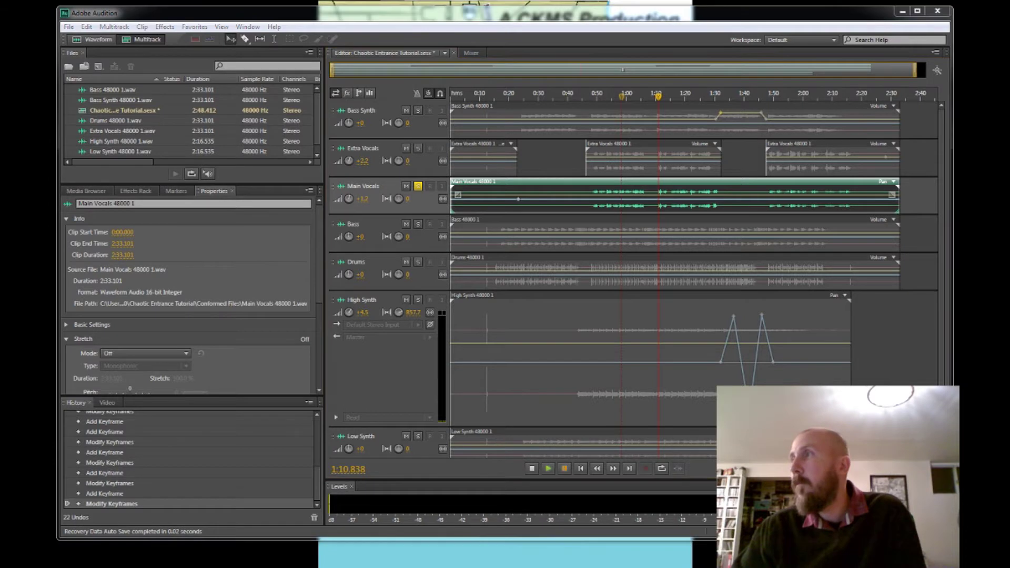
left_click(548, 469)
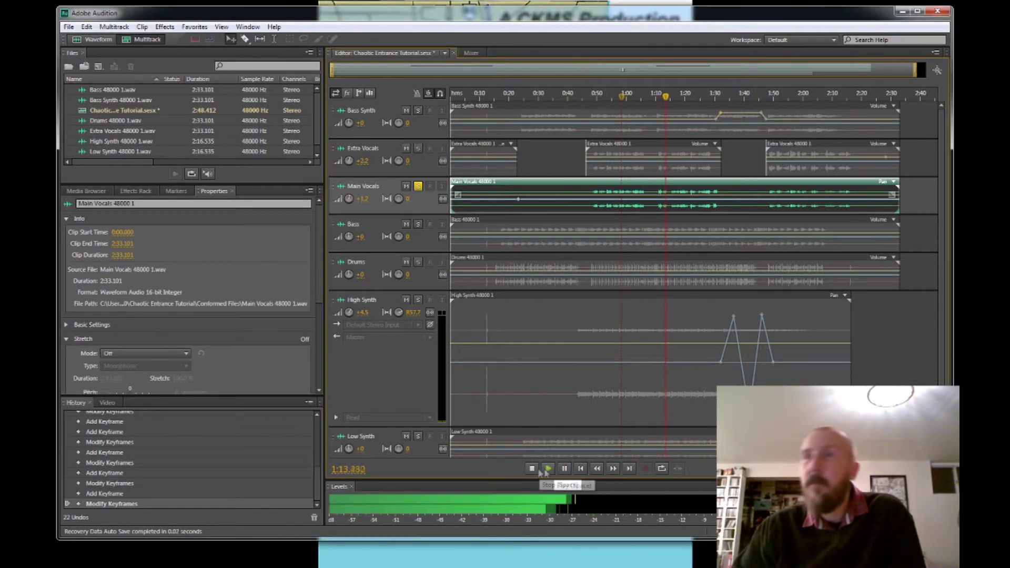
key("space")
Solo the Extra Vocals track instead of Main Vocals, play it on its own from about 1:10 and pause playback
left_click(418, 148)
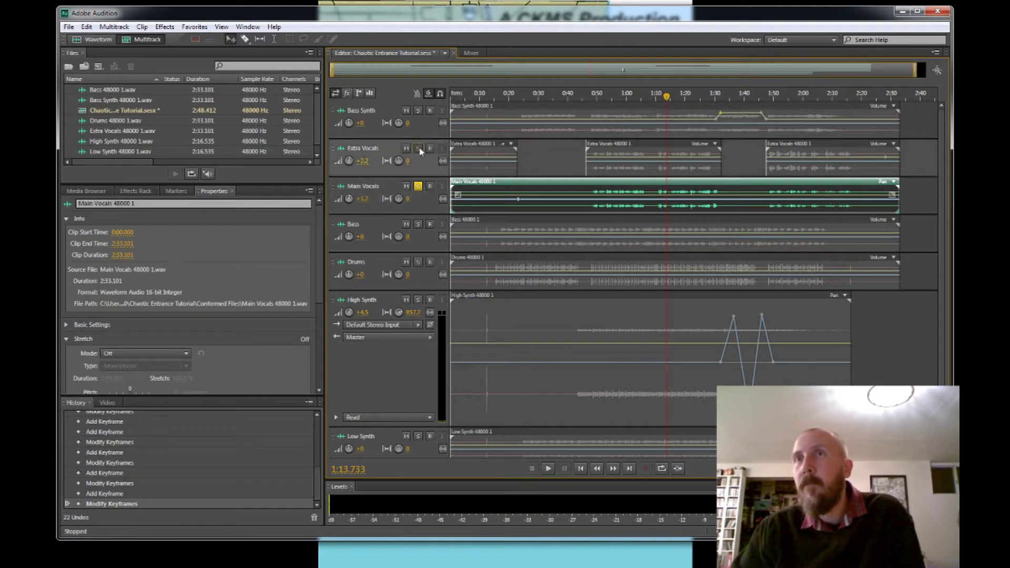
left_click(418, 185)
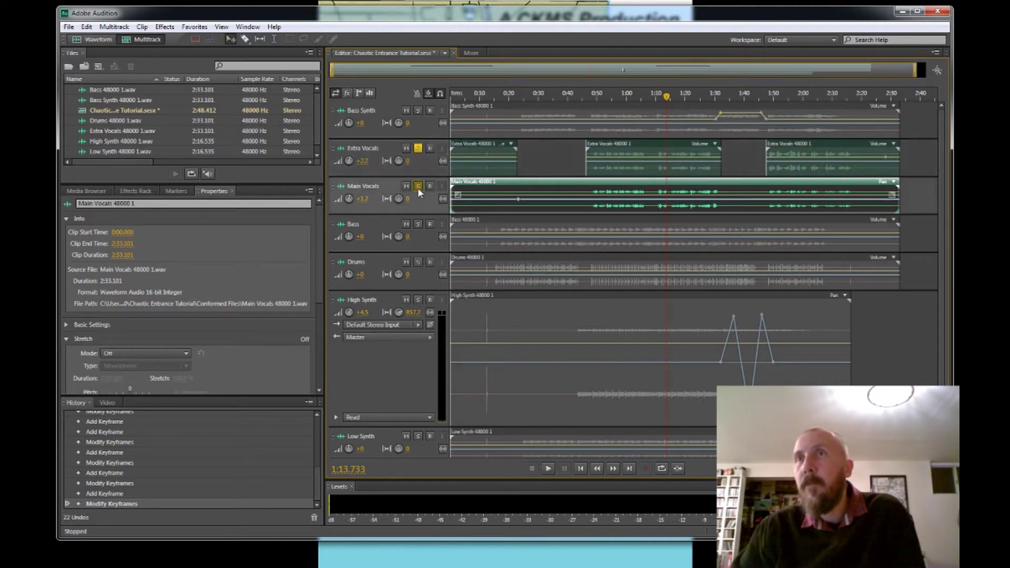
left_click(661, 157)
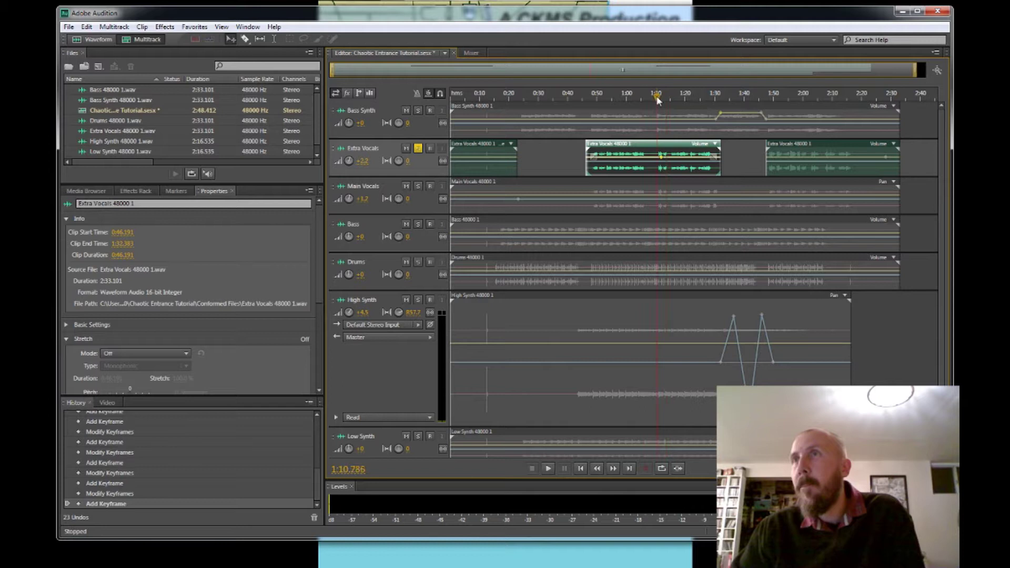
left_click(548, 468)
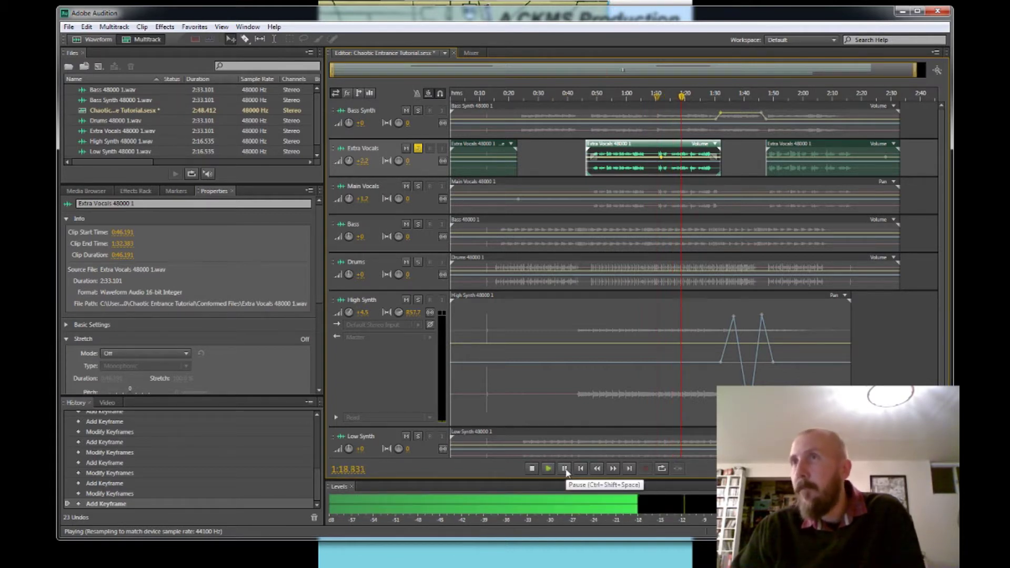
left_click(565, 469)
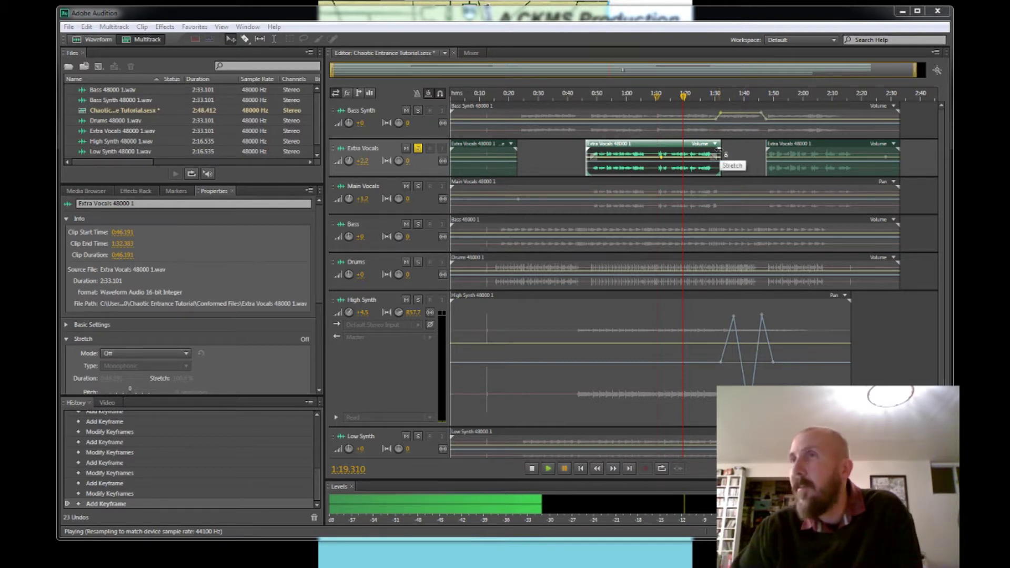
Stretch the middle Extra Vocals clip down to about 48% of its length and listen to it from about 1:00
left_click_drag(719, 150, 648, 151)
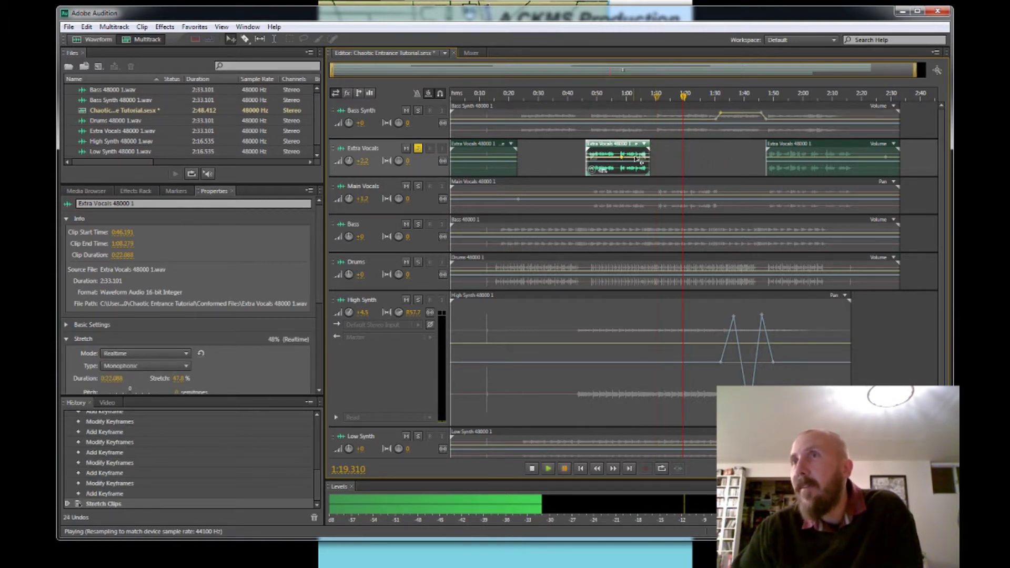
left_click(626, 98)
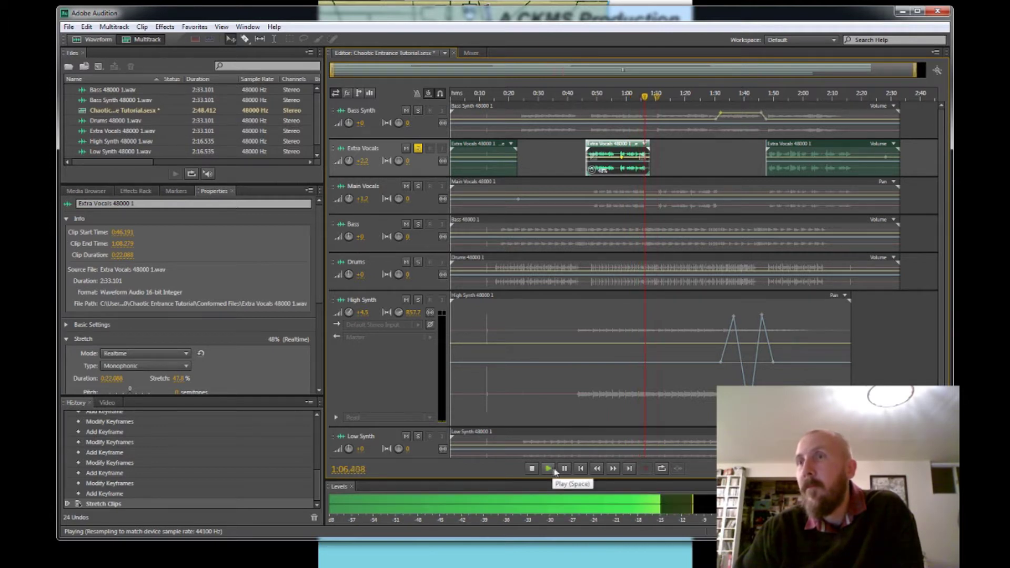
left_click(563, 469)
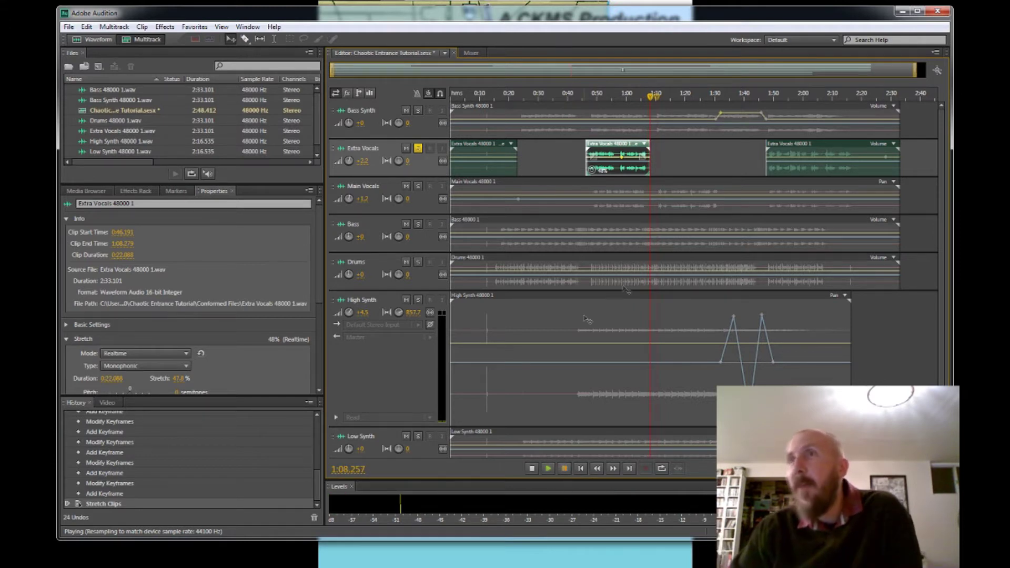
Stretch the middle Extra Vocals clip back out in stages to about 100%, ending at about 1:32
left_click_drag(649, 149, 681, 154)
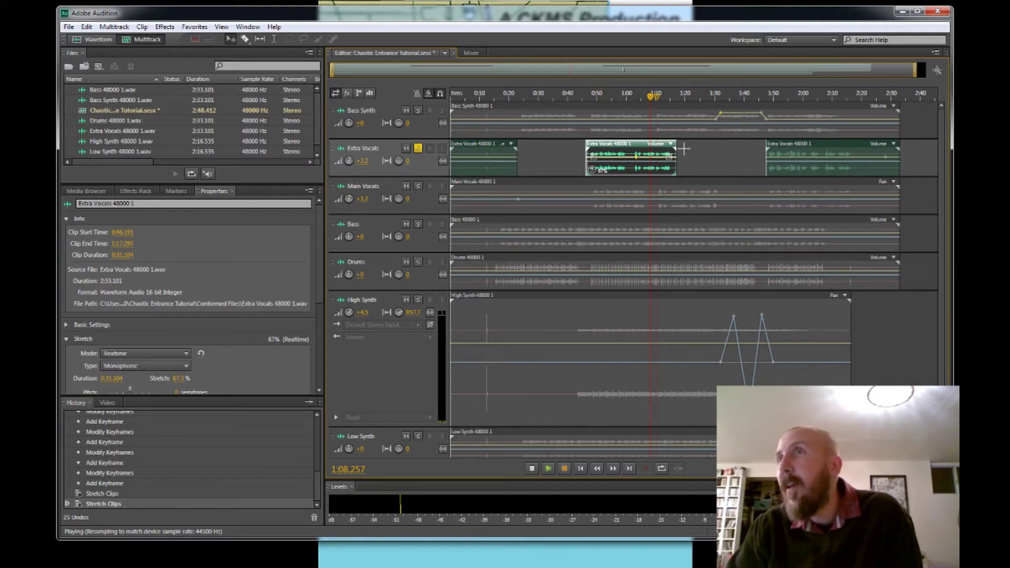
left_click_drag(682, 154, 693, 154)
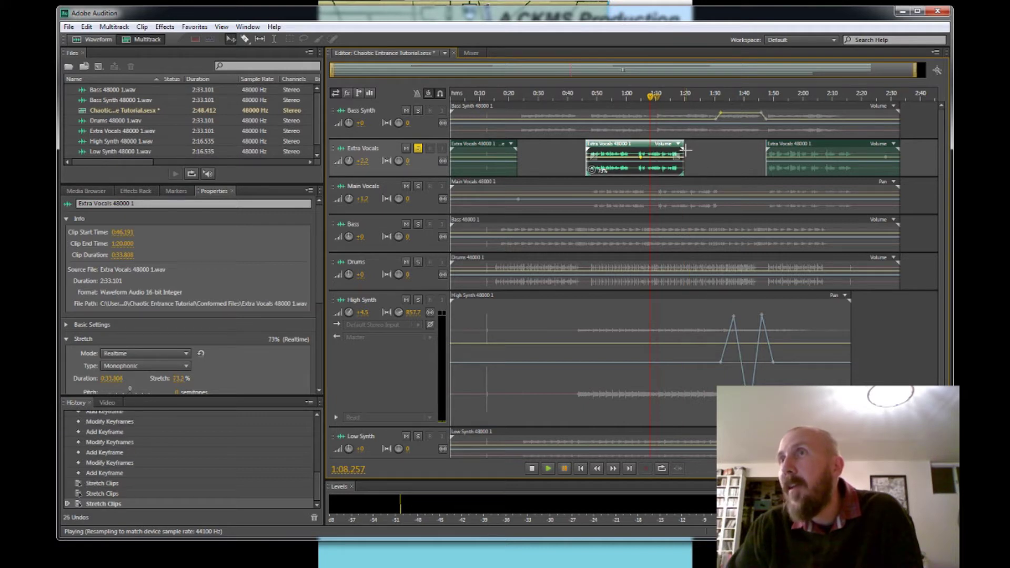
left_click_drag(686, 149, 696, 149)
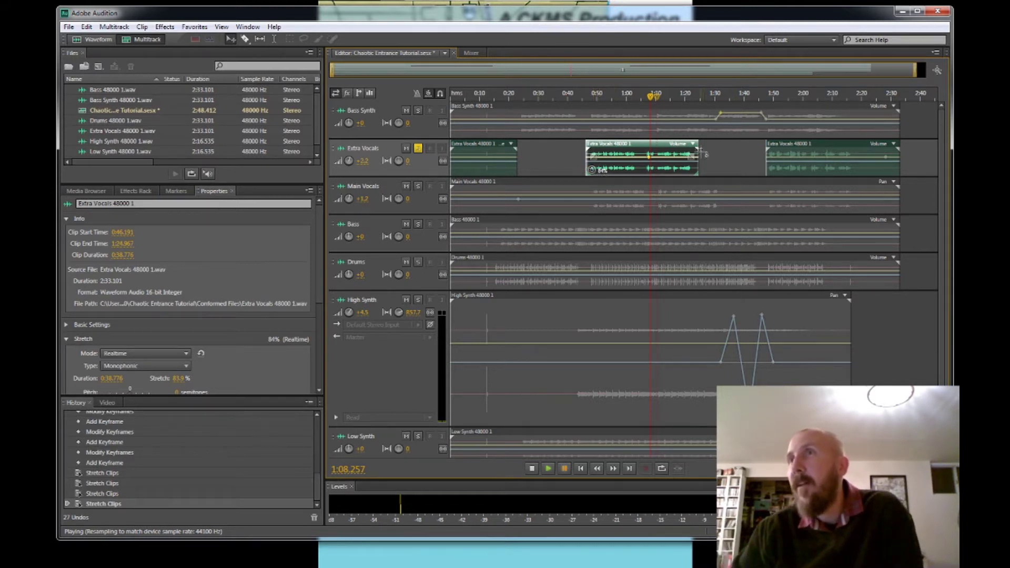
left_click_drag(696, 150, 726, 157)
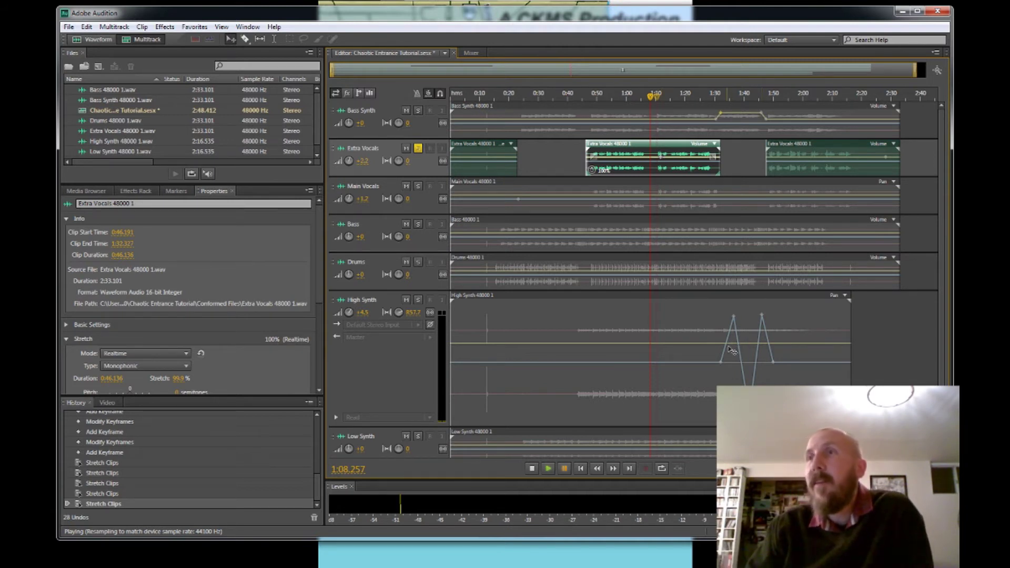
Turn off solo on the Extra Vocals track and look over all tracks down to the Master
mouse_move(736, 318)
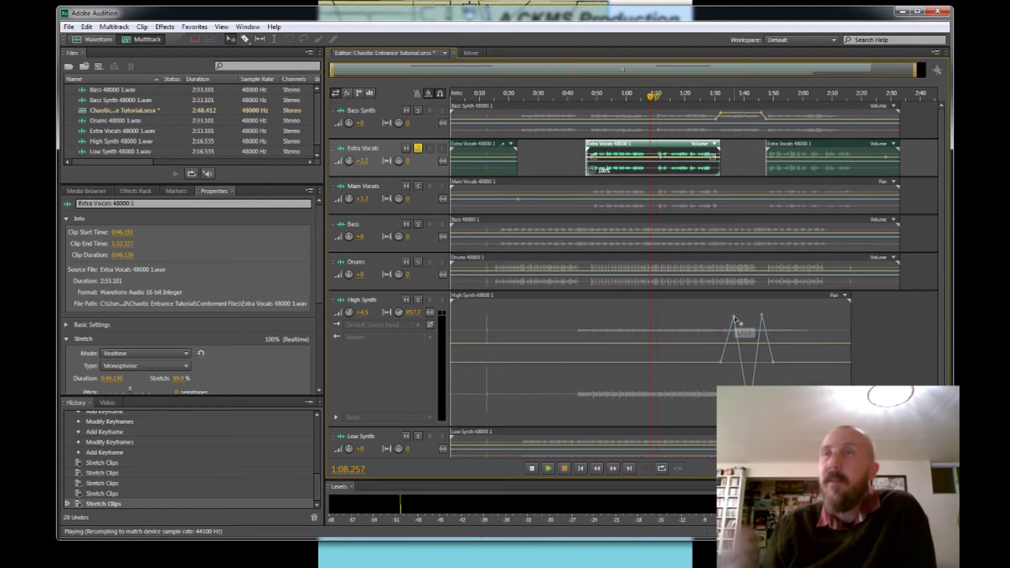
left_click(418, 149)
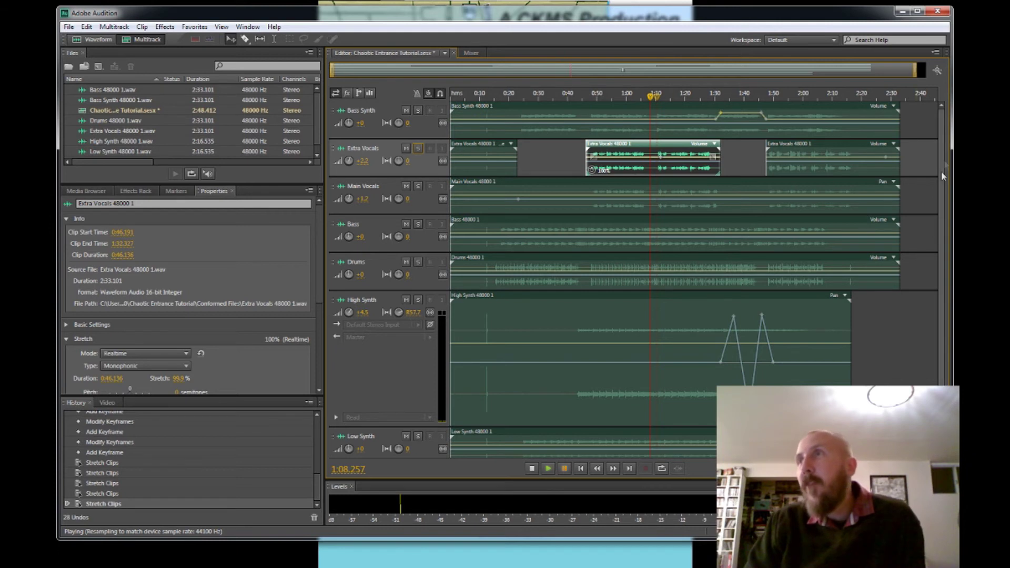
left_click_drag(942, 176, 942, 260)
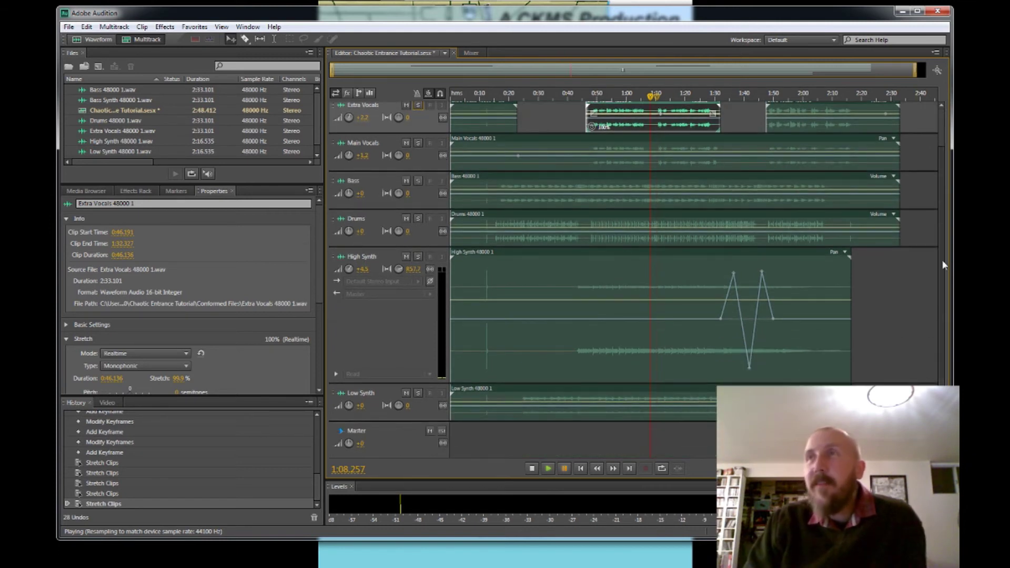
scroll(942, 216, "up", 2)
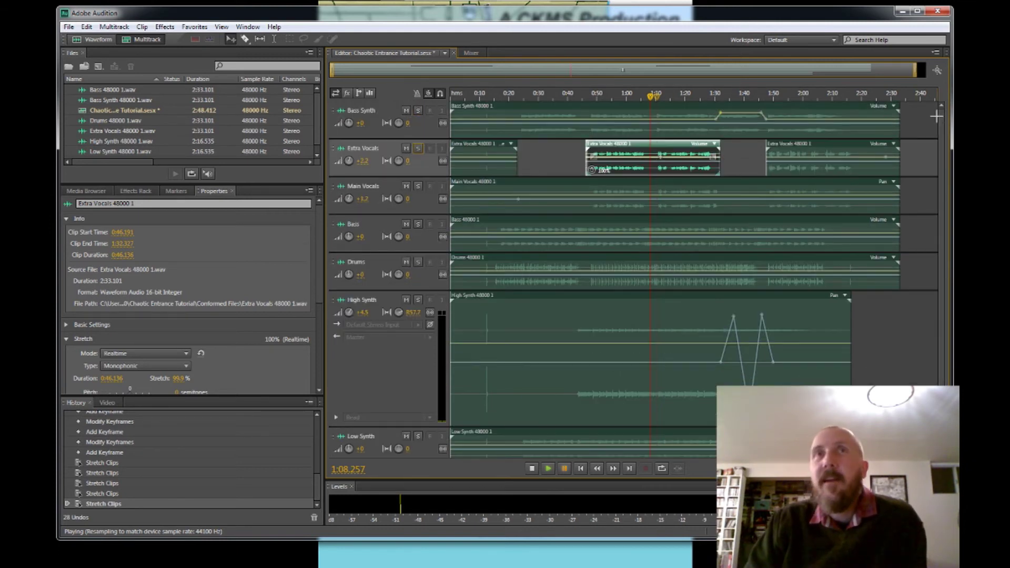
Set up a multitrack mixdown export of the entire session in MP3 Audio format and dismiss it without exporting
left_click(69, 27)
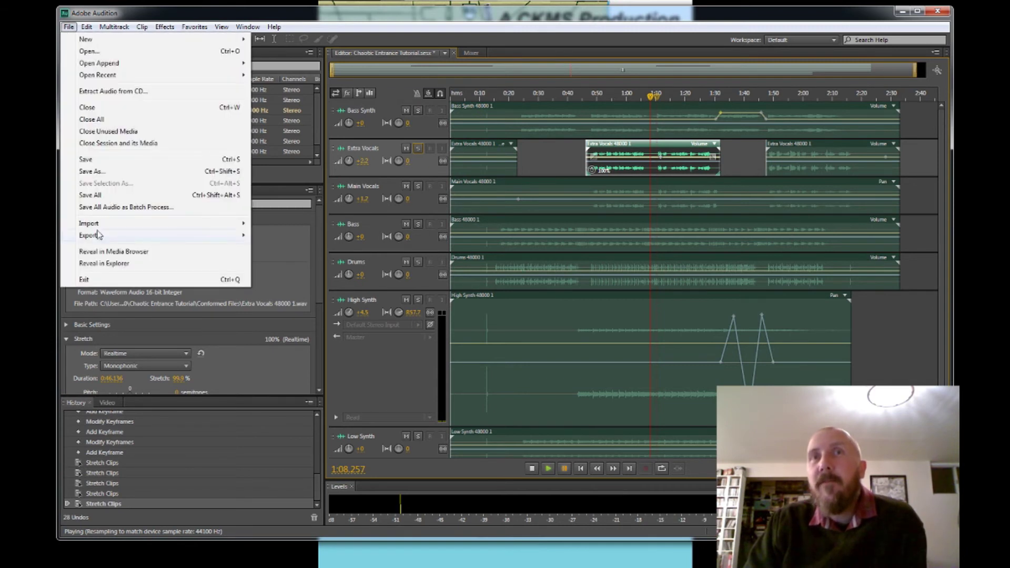
mouse_move(97, 235)
mouse_move(299, 278)
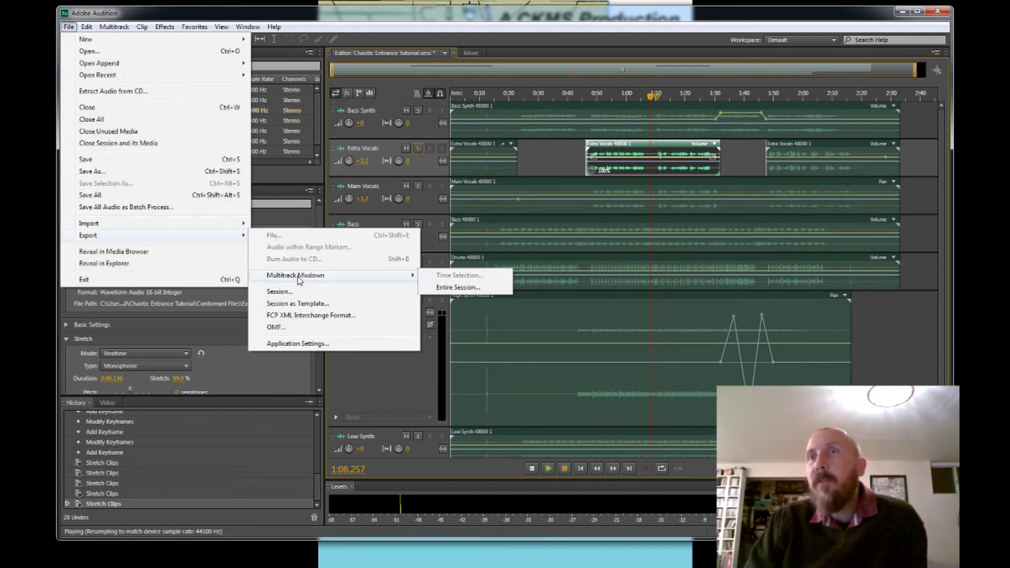
left_click(457, 288)
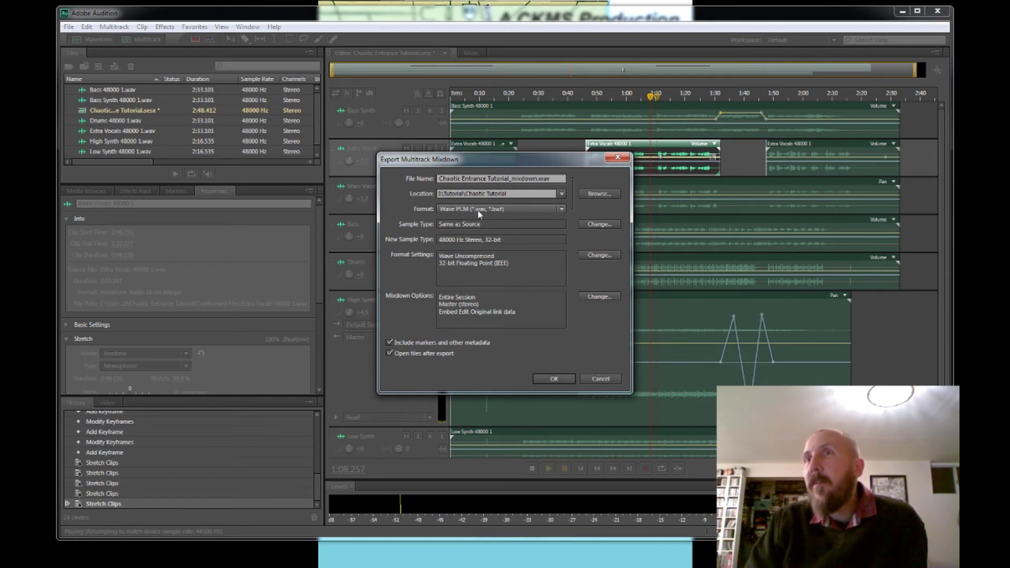
left_click(562, 210)
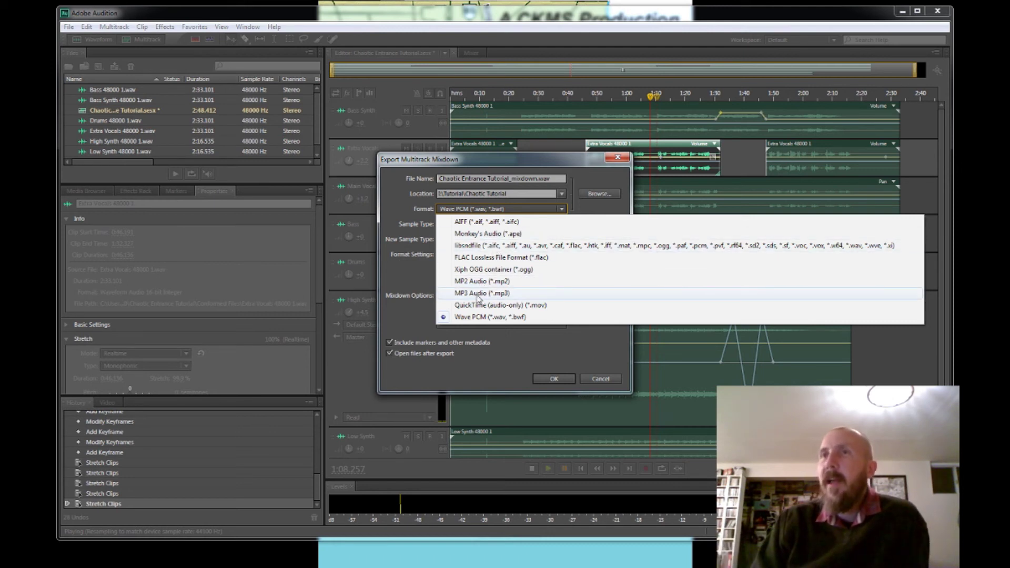
key("Escape")
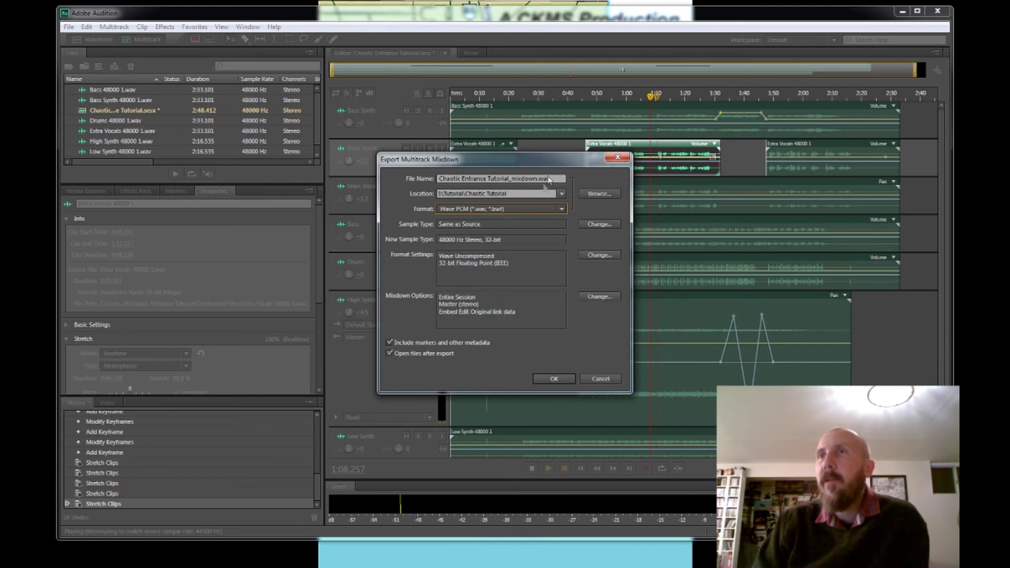
scroll(547, 208, "up", 2)
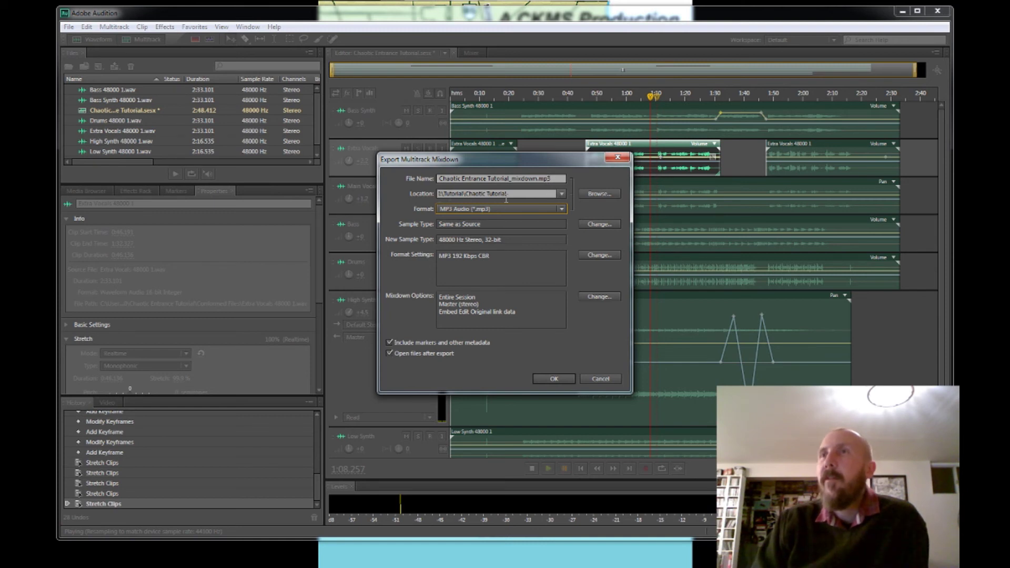
left_click(600, 379)
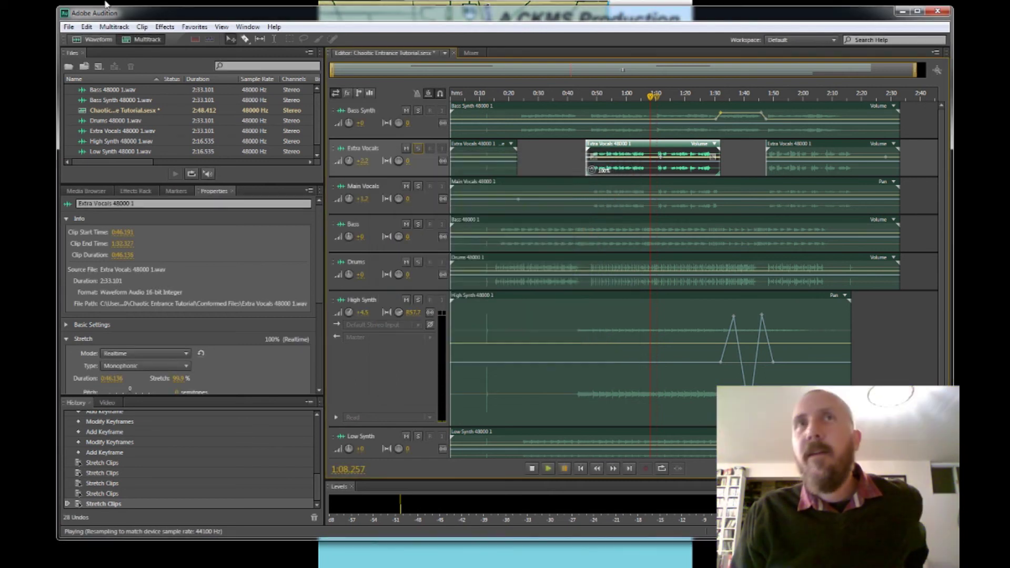
Open the Save As settings for the session and dismiss them without saving
left_click(68, 28)
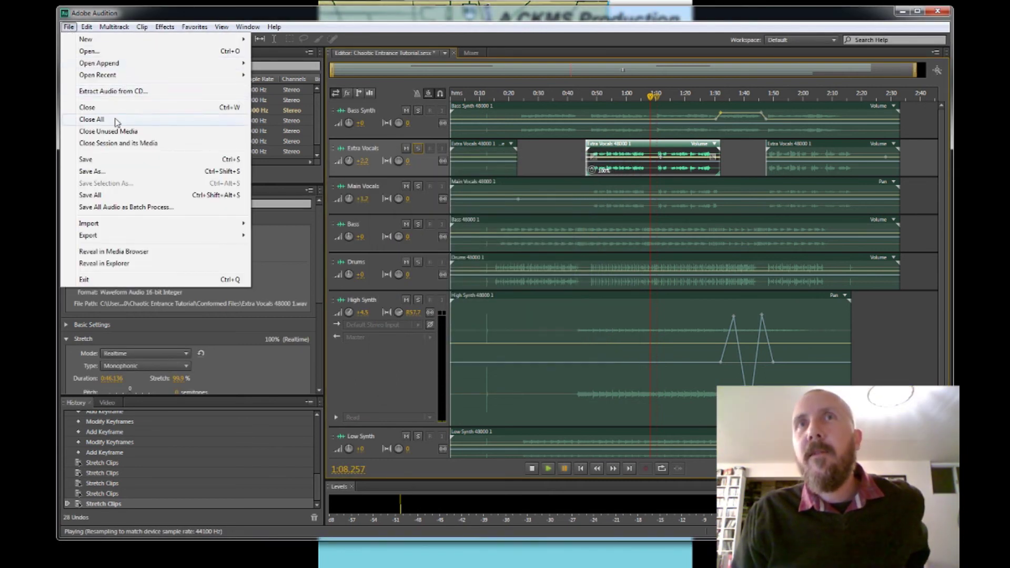
key("Escape")
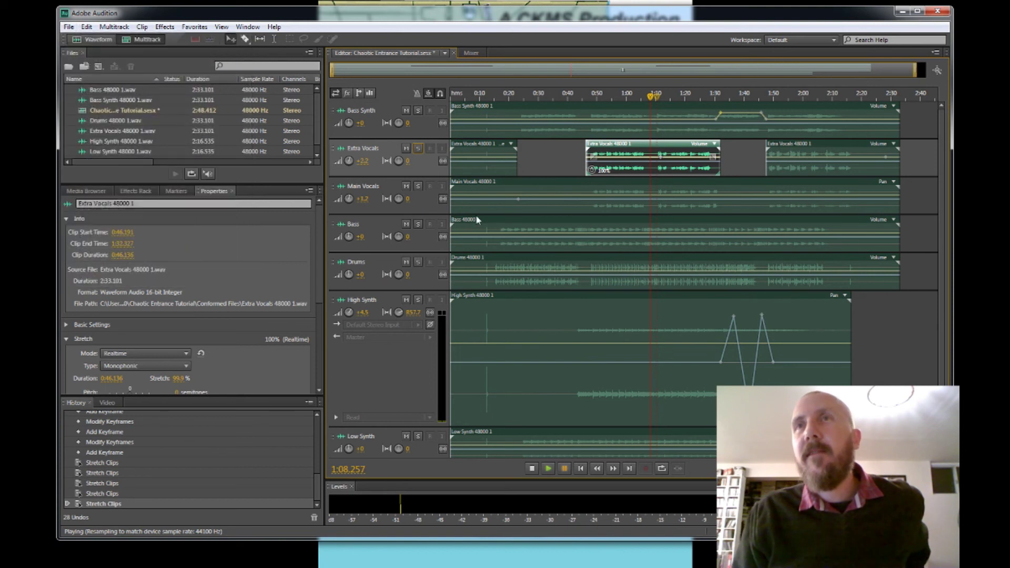
key("ctrl+shift+s")
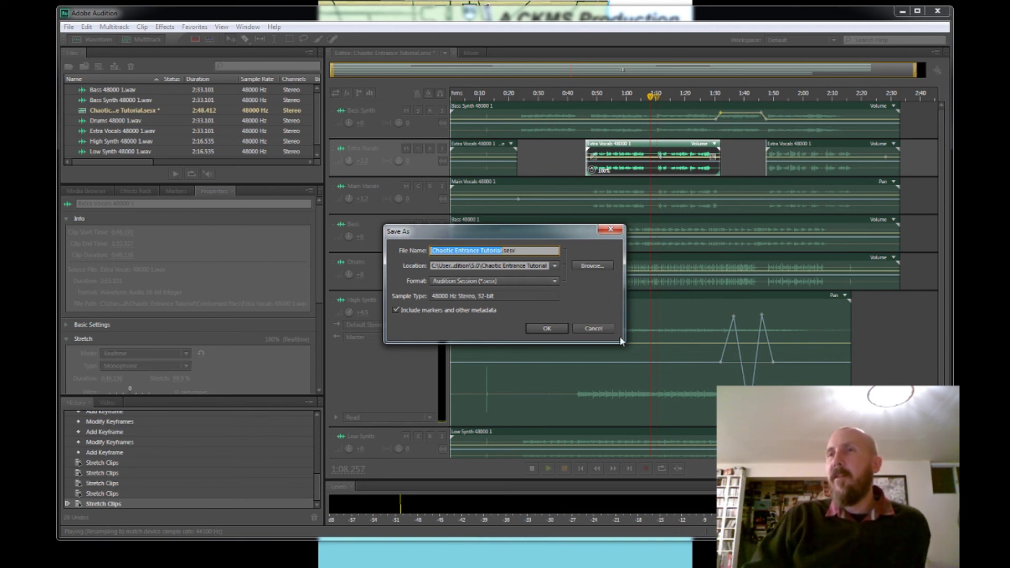
left_click(593, 328)
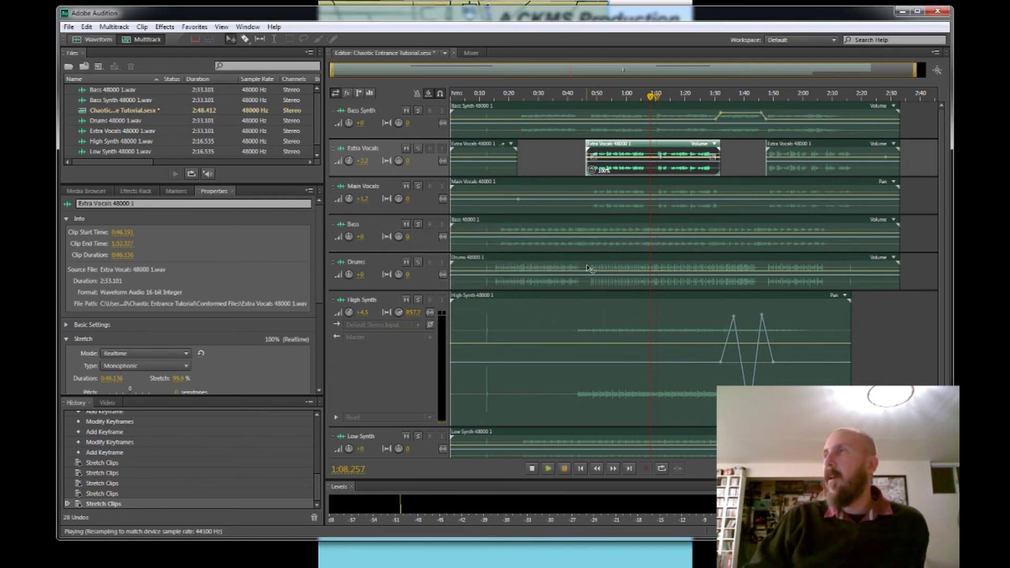